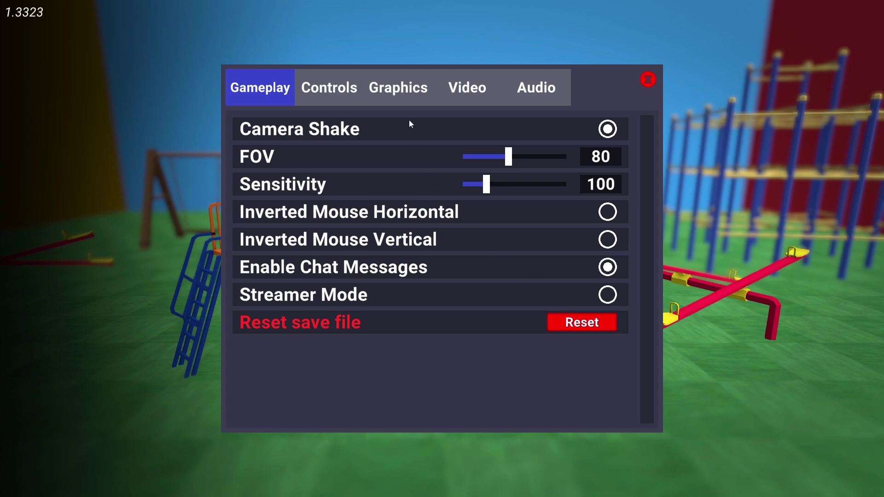
- Switch Crab Game's settings to the Graphics tab to lower quality to minimum
left_click(398, 81)
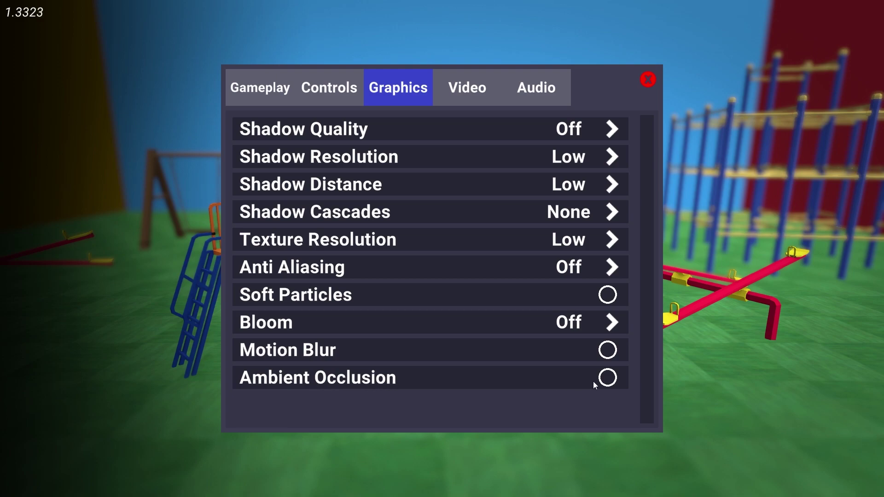
- Set Crab Game video to ExclusiveFullScreen, VSync Off and Max FPS 500, then close settings
left_click(453, 76)
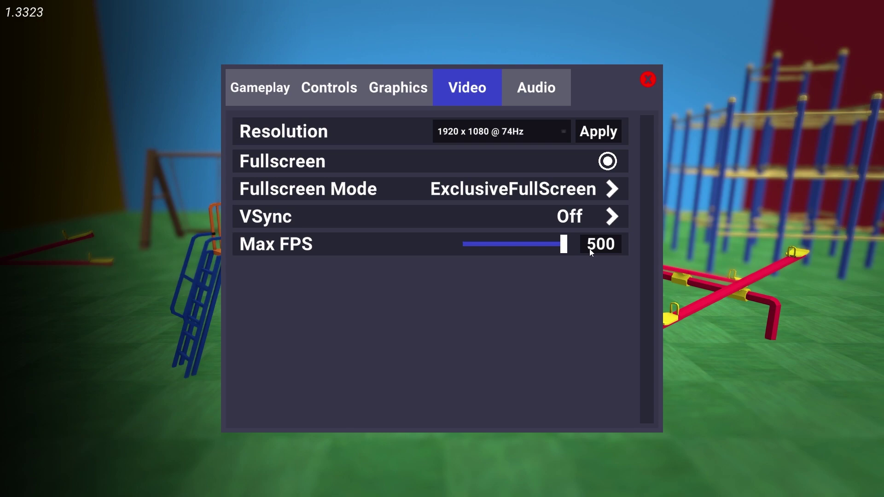
left_click(647, 80)
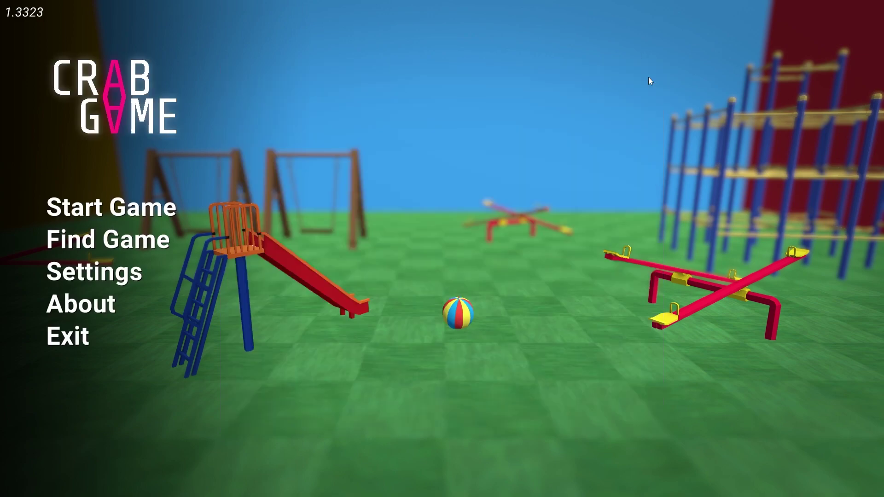
- Quit Crab Game, confirm Game Mode is On in Settings, and open the Graphics page
left_click(75, 336)
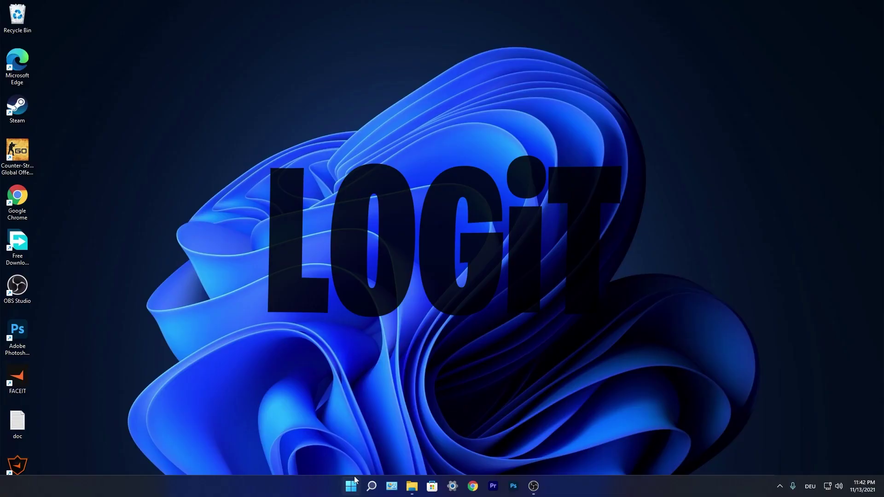
left_click(351, 486)
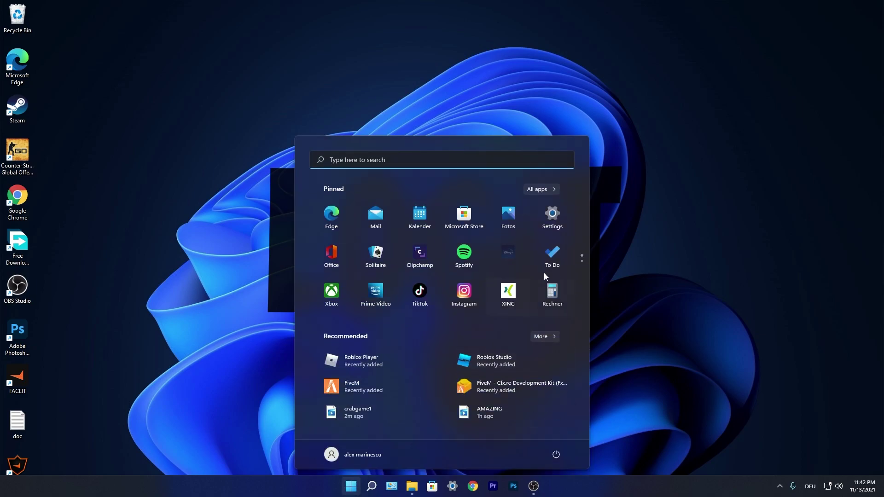
left_click(556, 203)
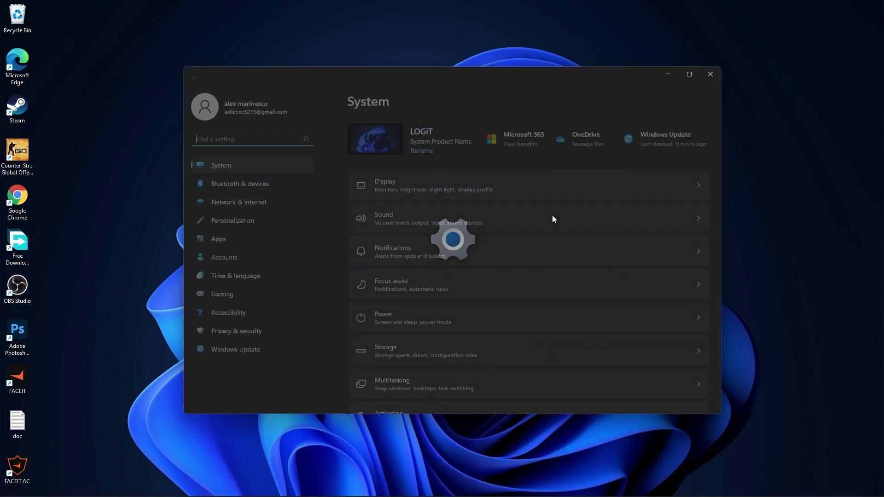
left_click(233, 294)
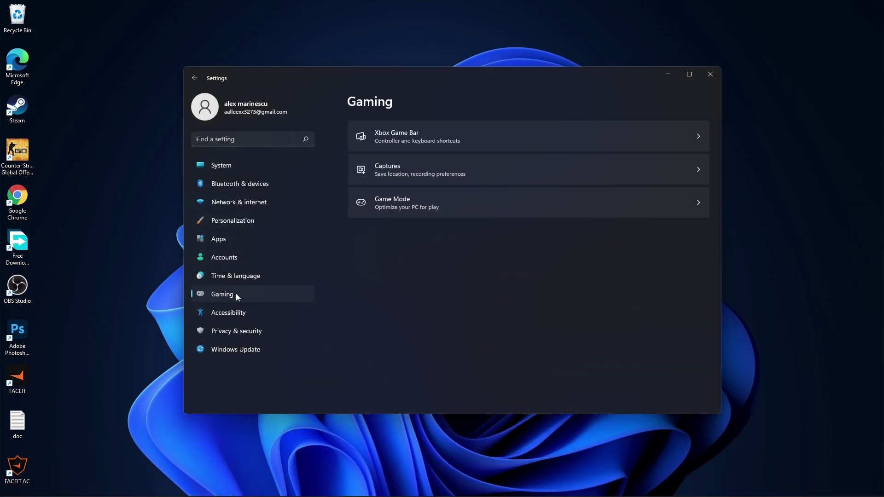
left_click(392, 205)
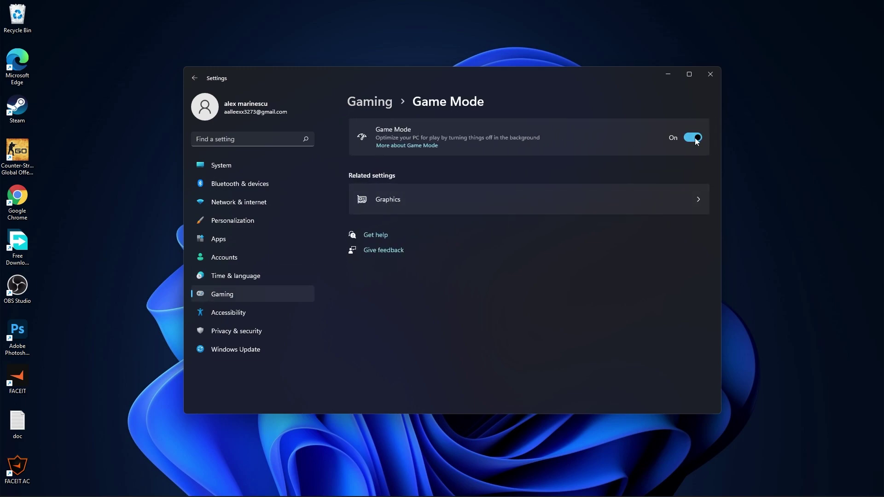
left_click(391, 199)
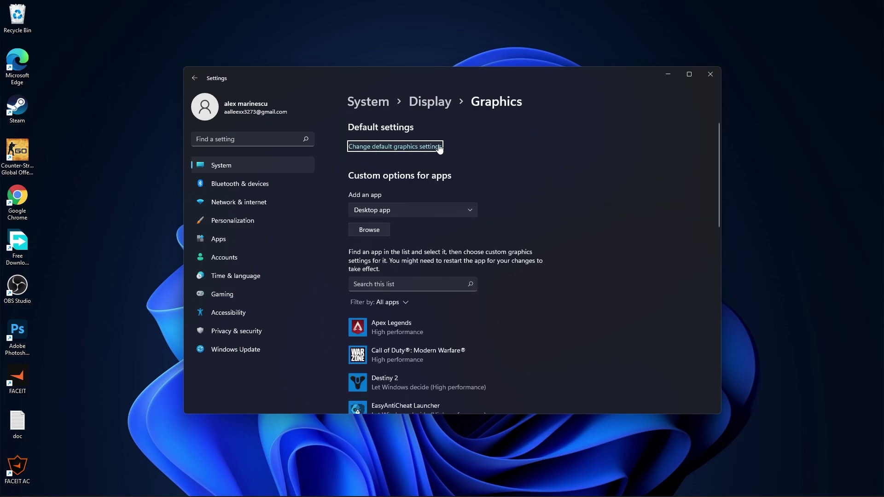
- Verify GPU scheduling is On, then browse for a desktop app on HDD (D:)
left_click(394, 145)
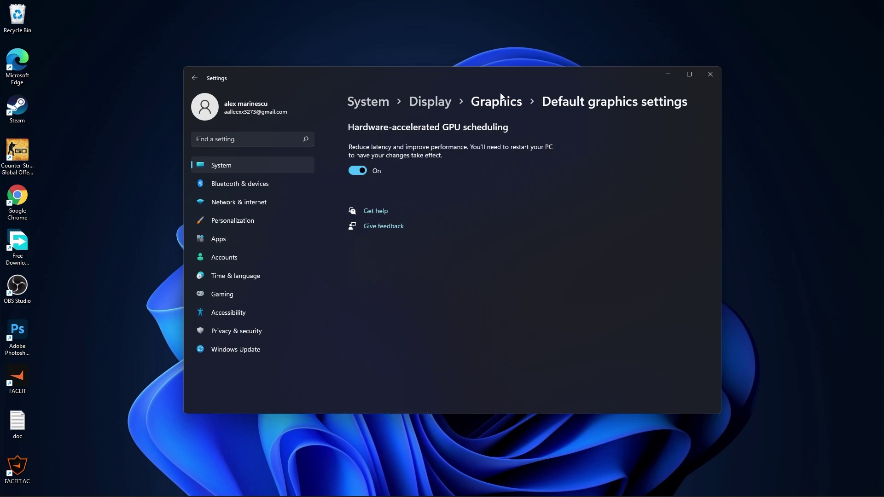
left_click(499, 100)
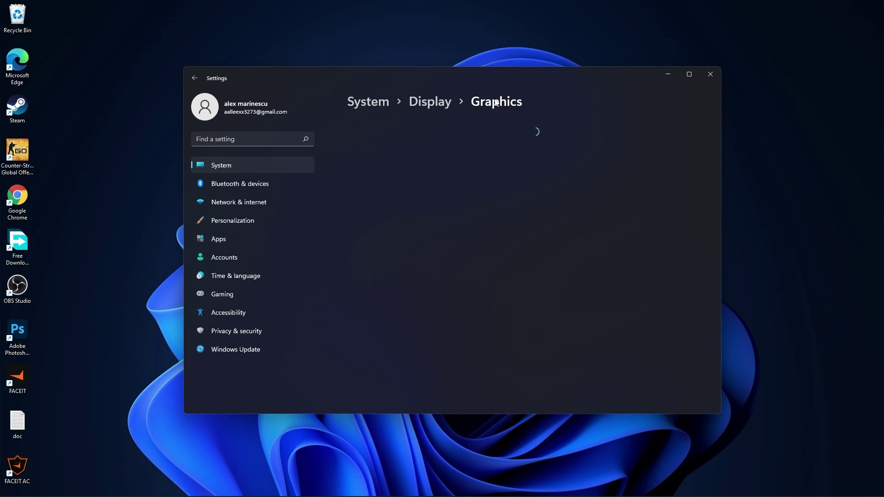
left_click(372, 230)
left_click(232, 267)
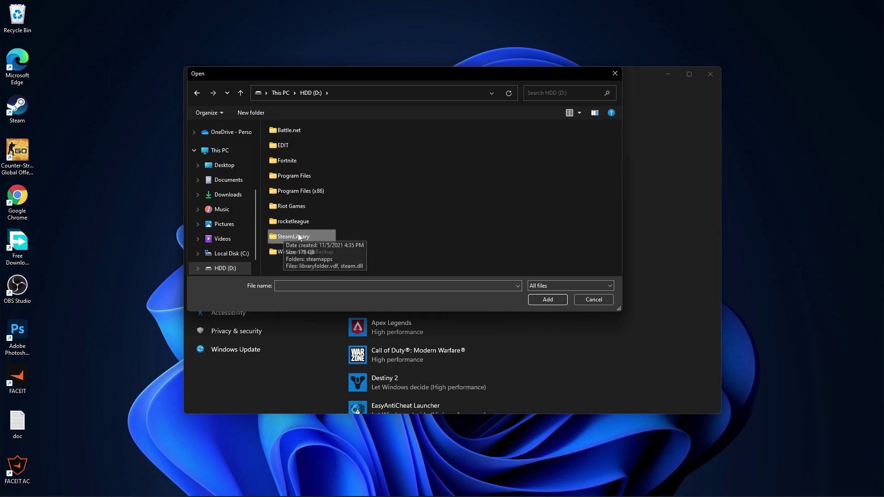
- Navigate to SteamLibrary\steamapps\common\Crab Game and select UnityCrashHandler64
double_click(294, 235)
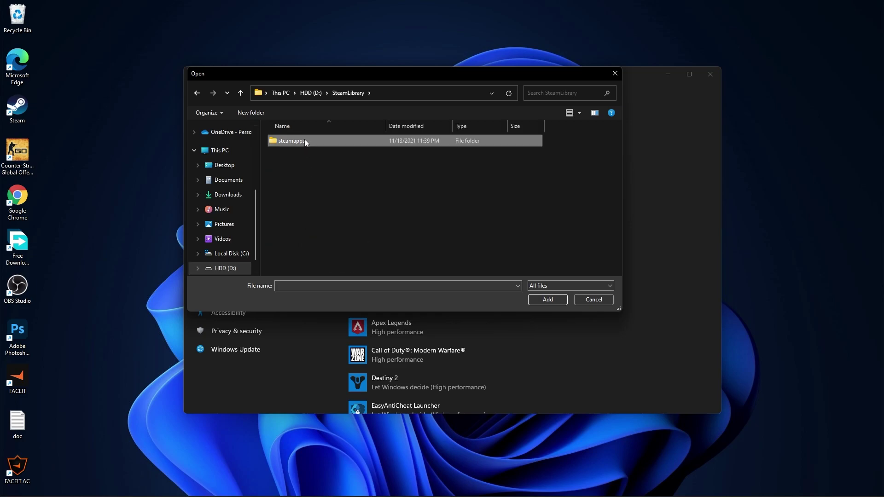
double_click(293, 141)
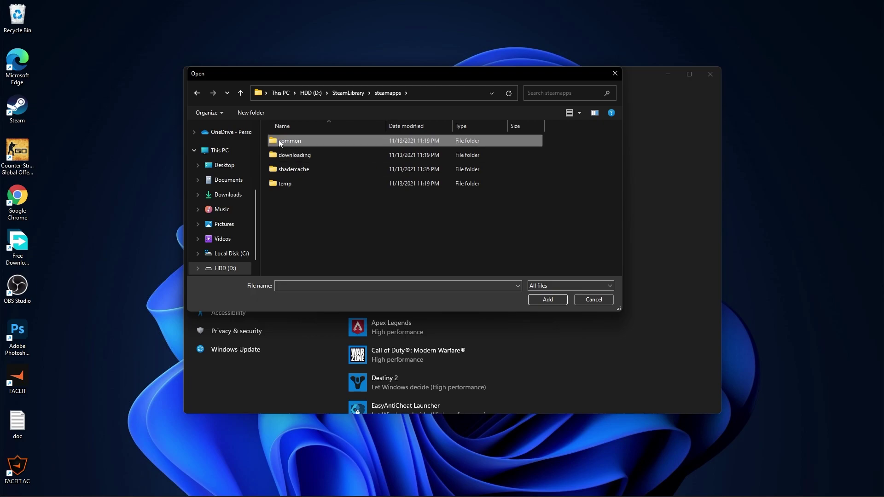
double_click(294, 140)
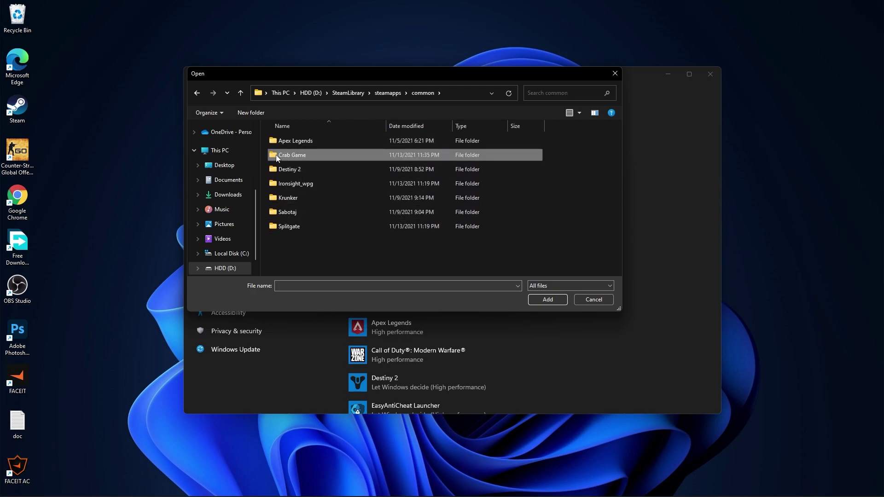
double_click(305, 153)
left_click(315, 184)
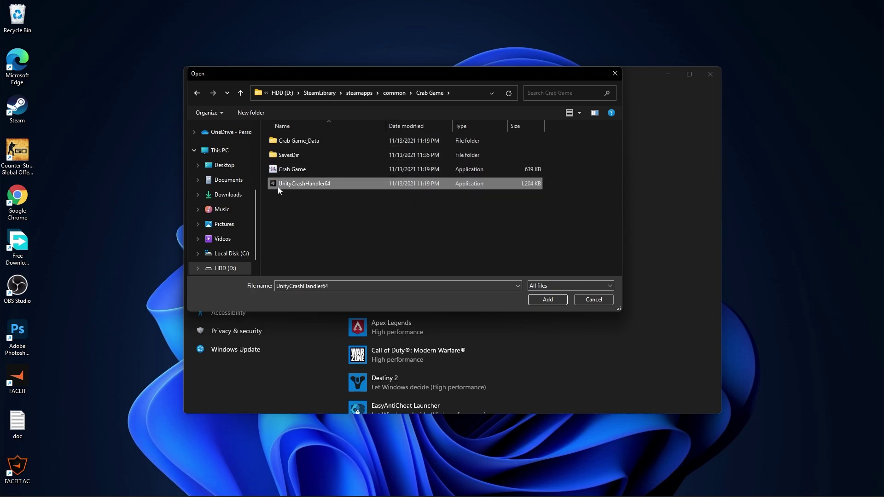
- Disable fullscreen optimizations in UnityCrashHandler64's Compatibility properties
right_click(308, 182)
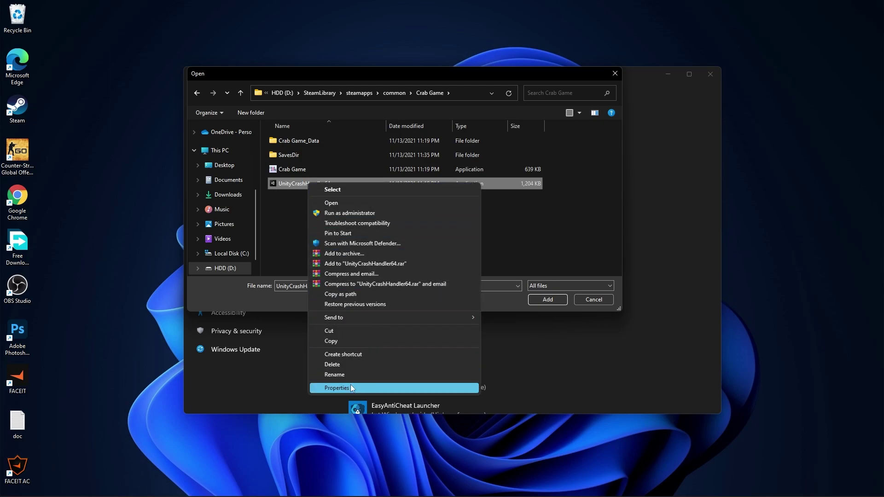
left_click(337, 388)
left_click(394, 215)
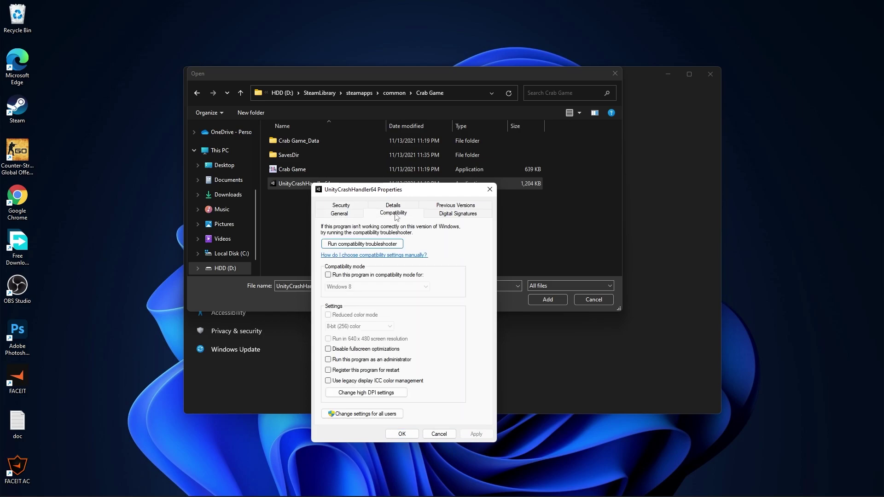
left_click(328, 349)
- Override high DPI scaling behaviour and apply the compatibility changes
left_click(375, 394)
left_click(355, 367)
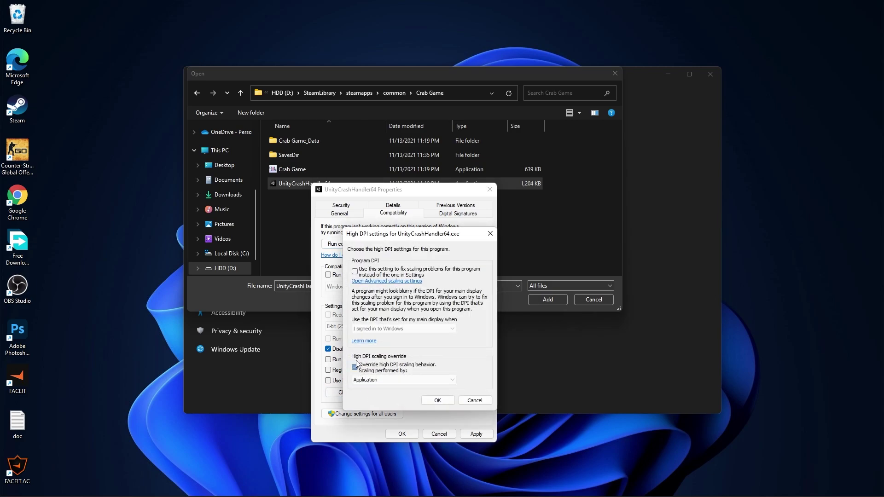
left_click(437, 399)
left_click(476, 434)
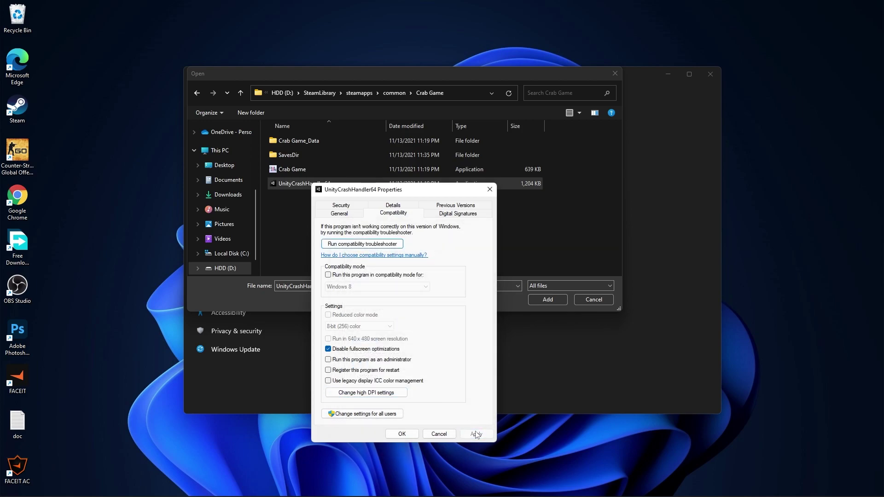
left_click(405, 434)
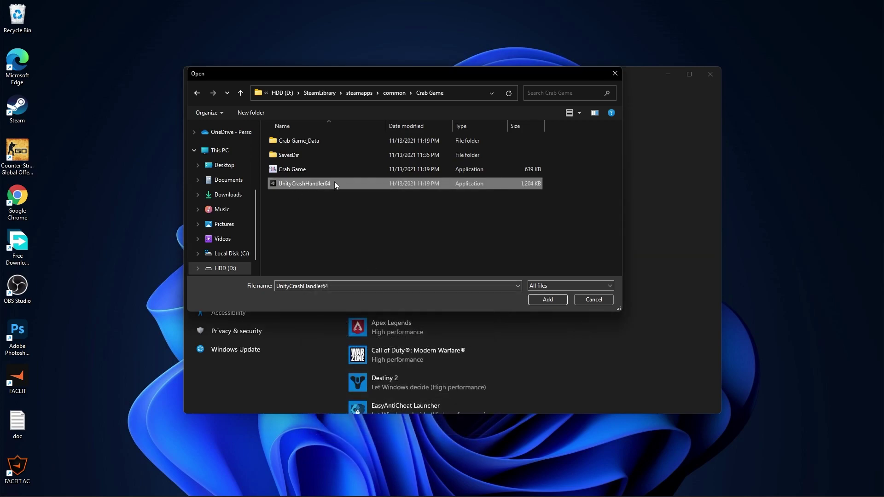
- Add UnityCrashHandler64 with a saved High performance preference, then close Settings
left_click(546, 300)
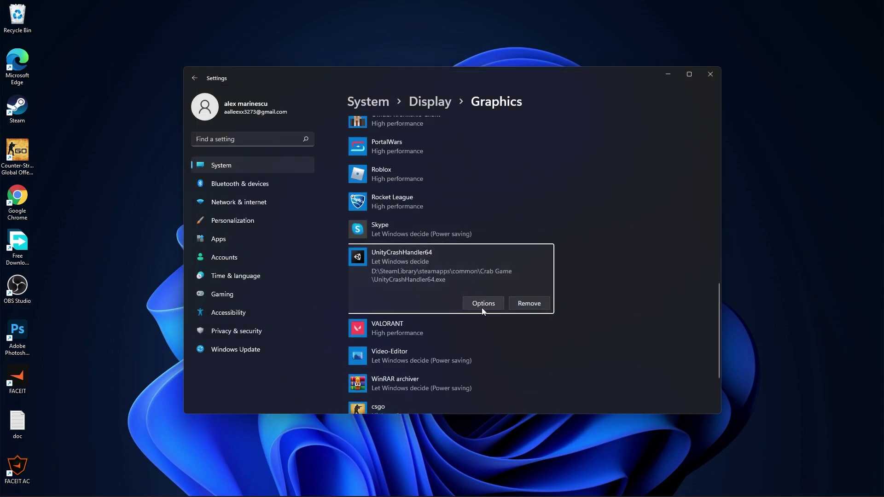
left_click(482, 306)
left_click(376, 250)
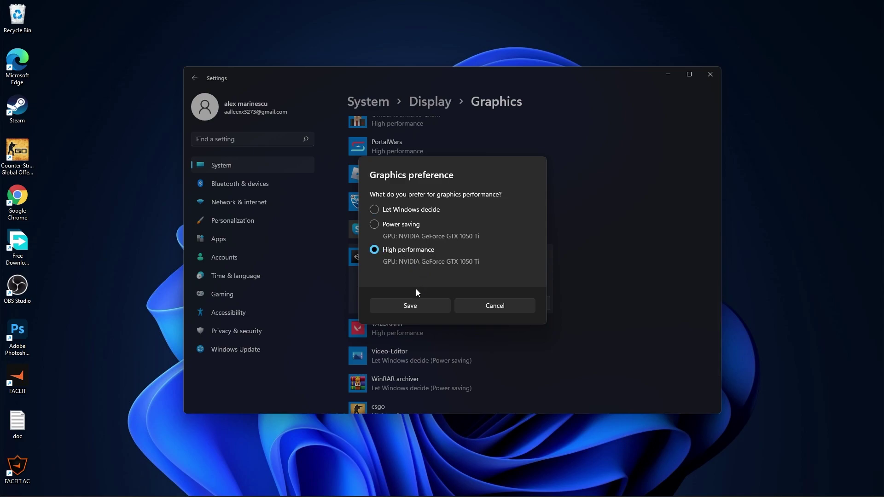
left_click(417, 305)
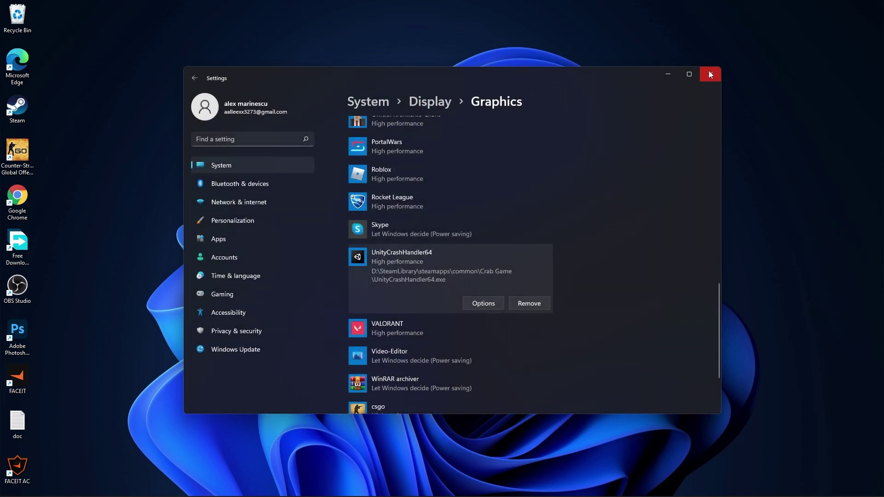
left_click(710, 75)
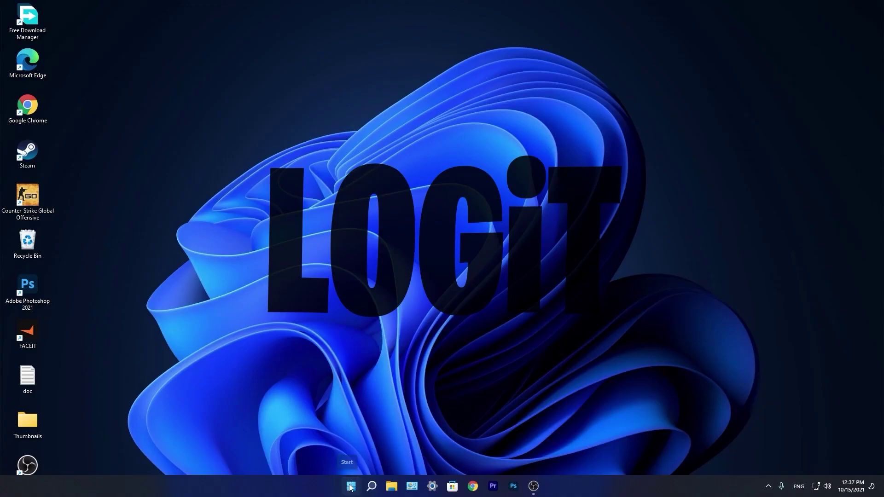
left_click(350, 487)
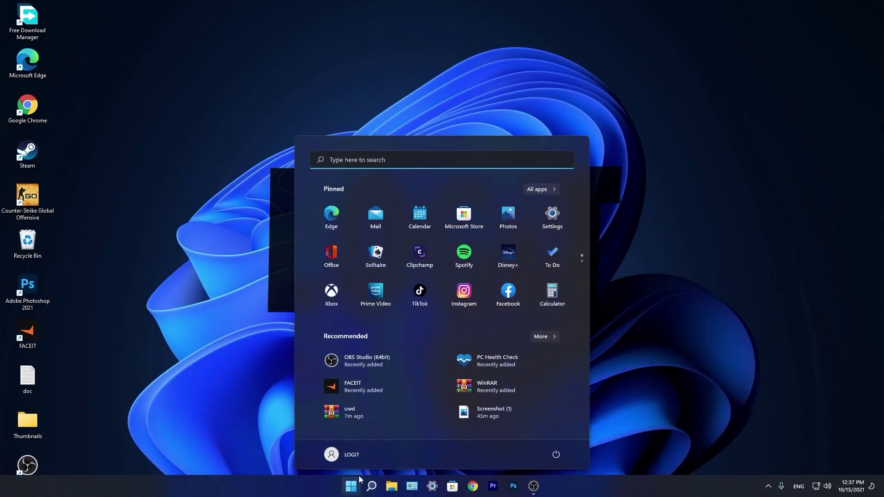
left_click(556, 213)
left_click(162, 310)
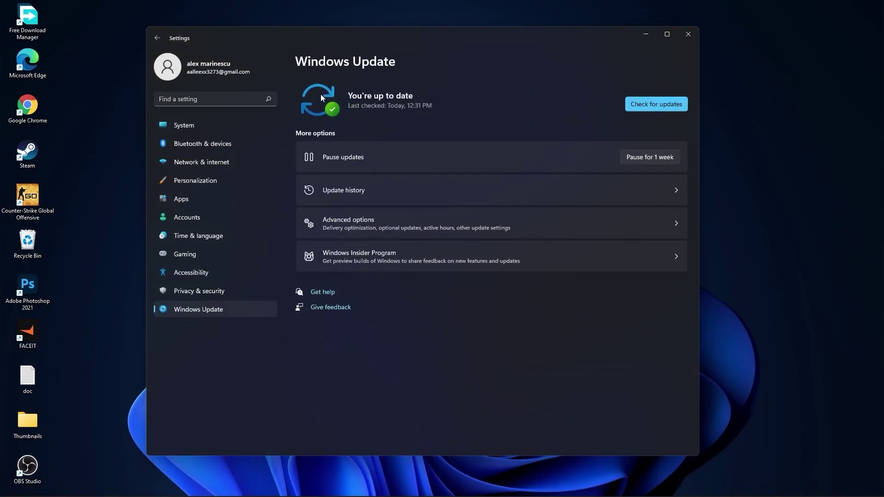
left_click(216, 131)
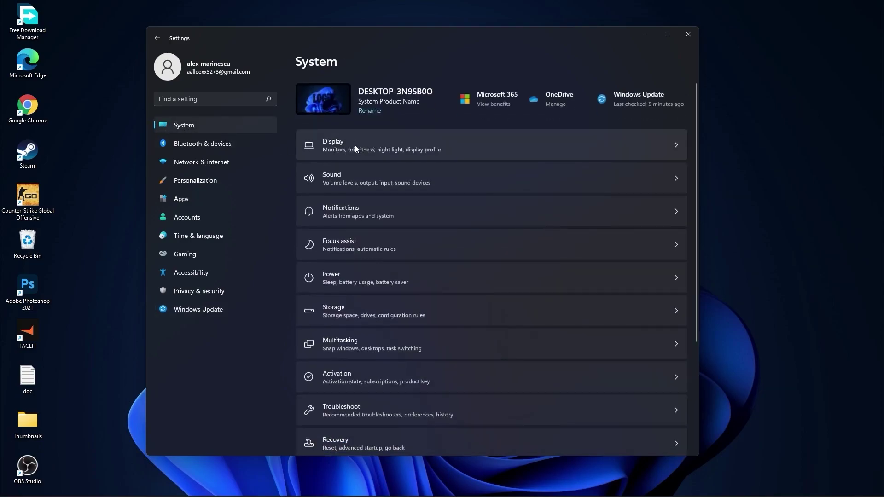
left_click(346, 142)
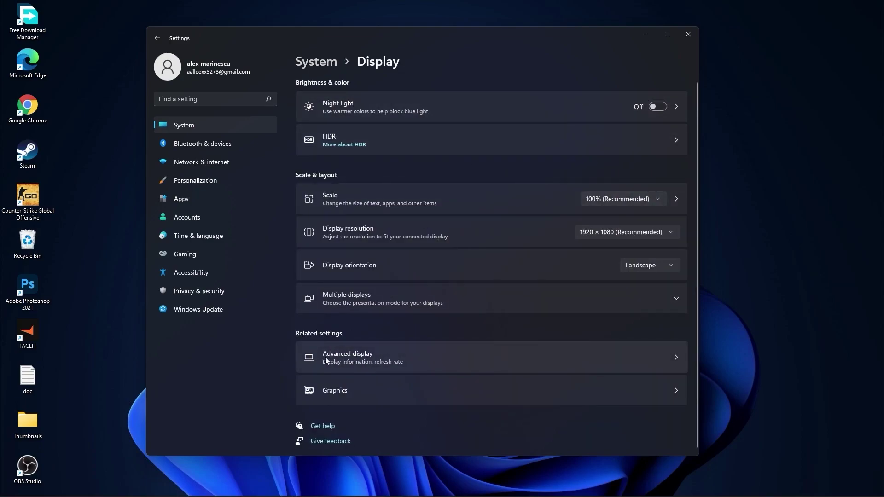
left_click(349, 357)
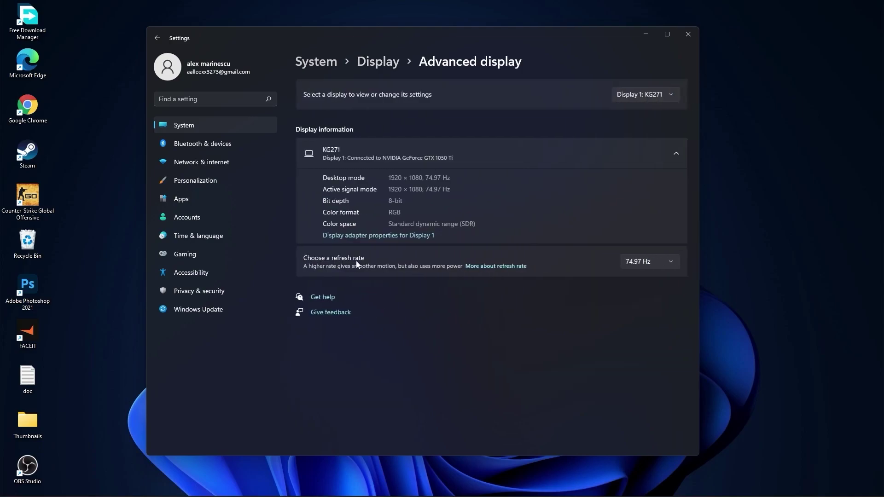
left_click(653, 263)
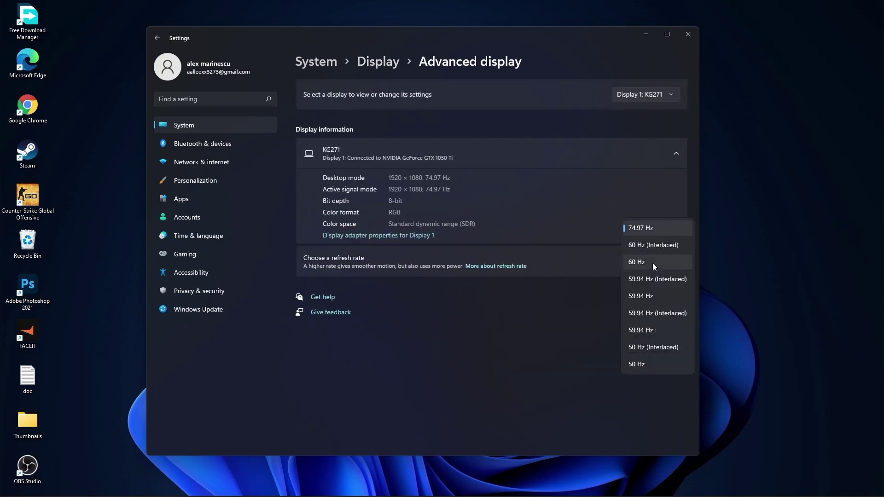
left_click(639, 230)
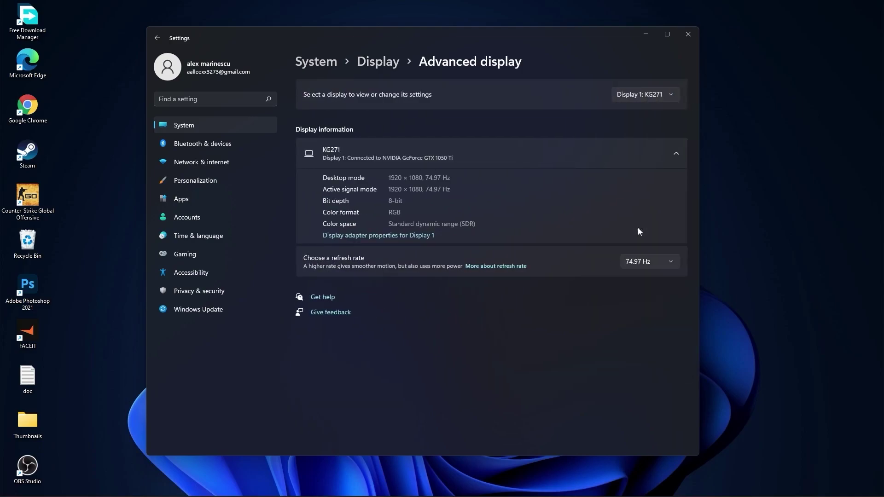
left_click(317, 62)
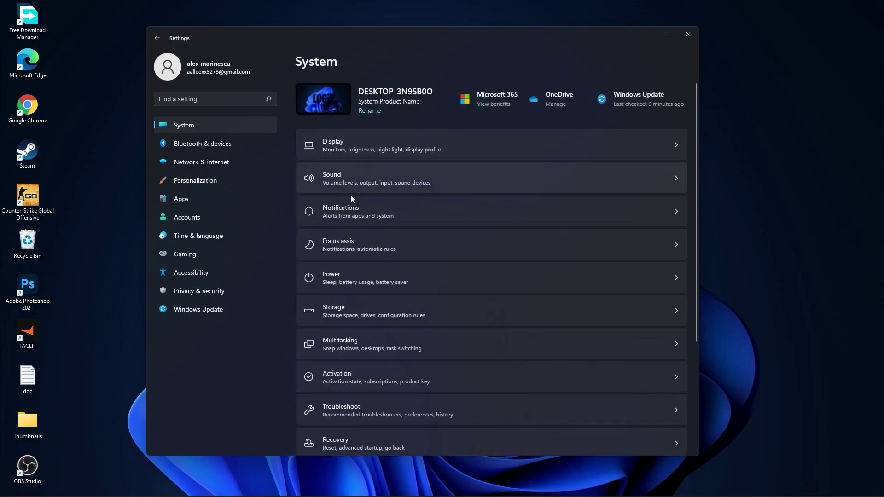
- Confirm notifications are Off and review Focus assist, returning to System
left_click(343, 212)
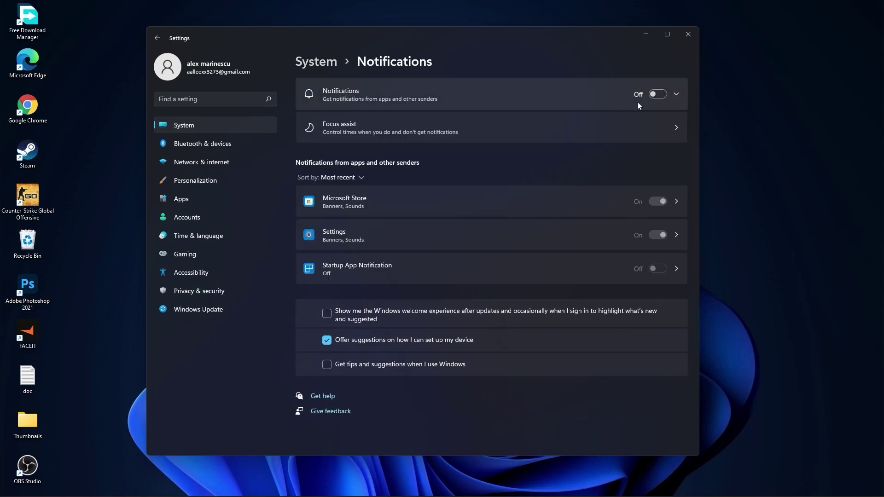
left_click(320, 62)
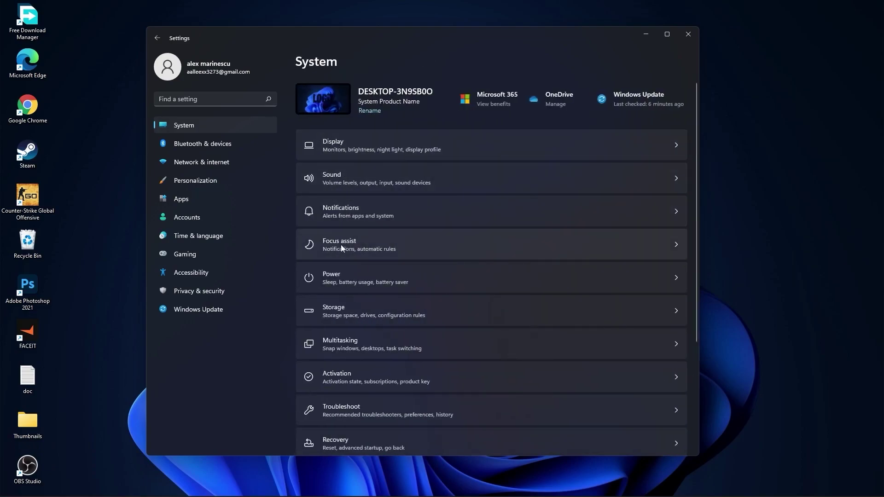
left_click(338, 247)
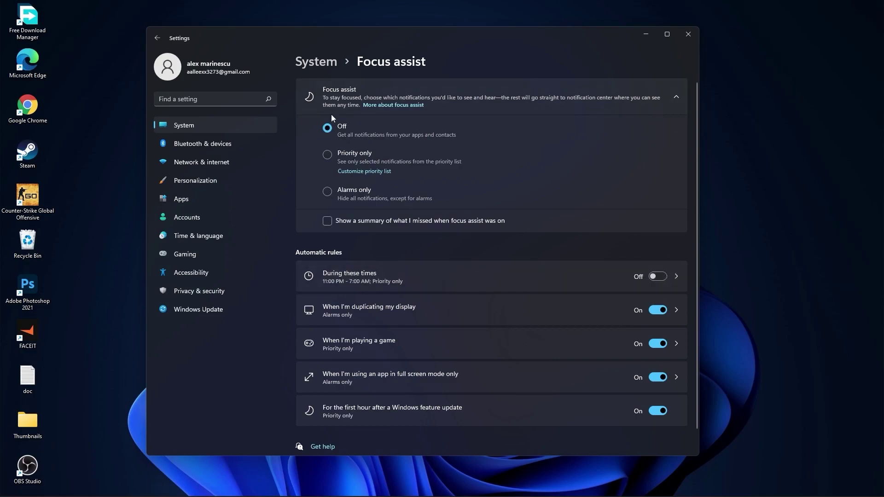
left_click(323, 63)
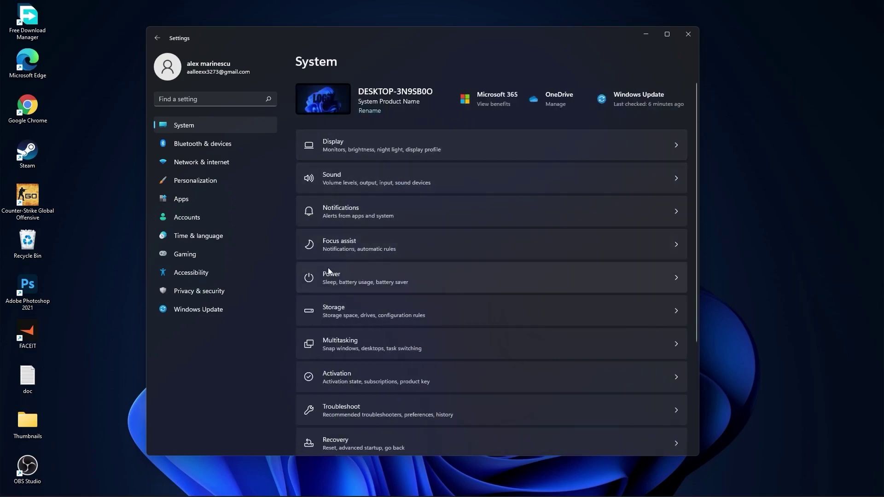
- Keep the power mode at Best performance
left_click(341, 279)
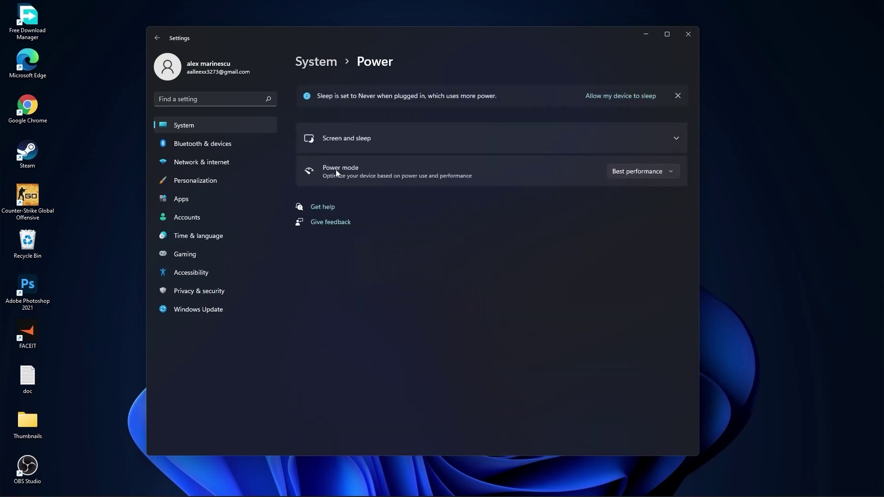
left_click(618, 176)
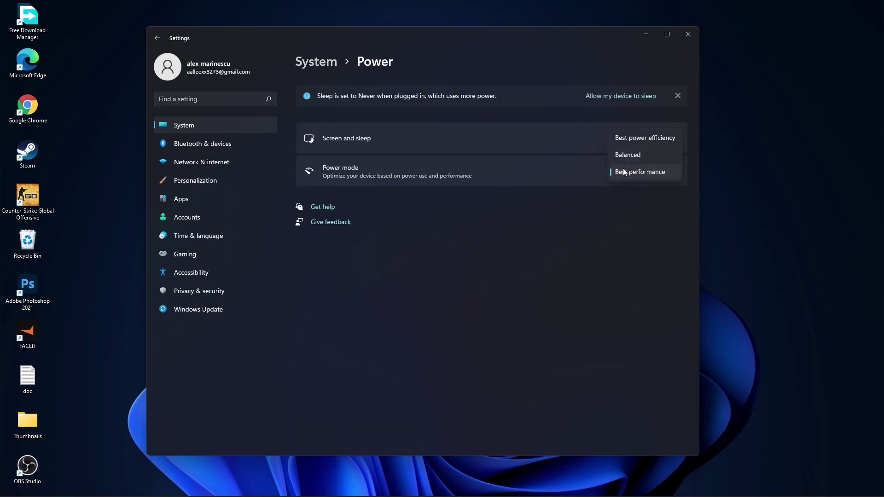
left_click(643, 174)
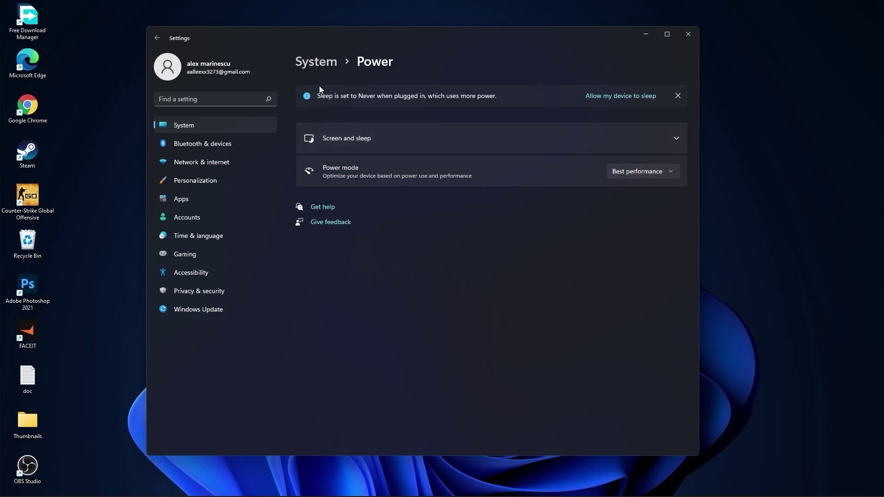
left_click(314, 64)
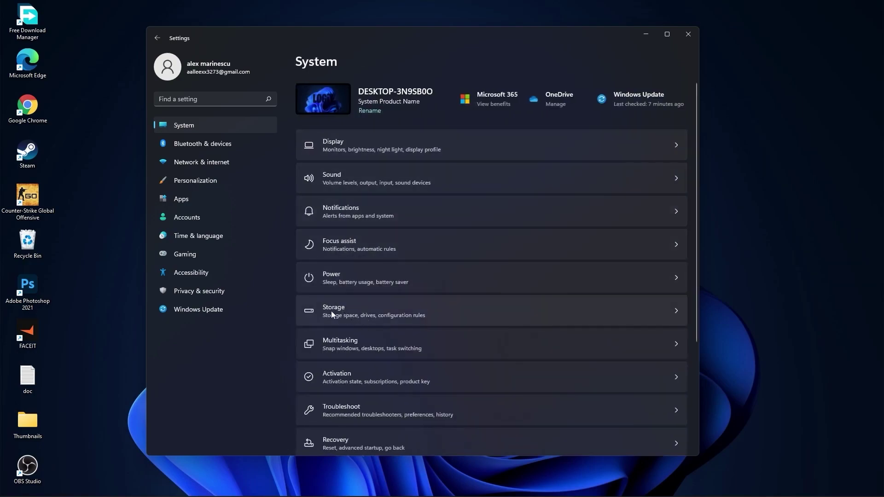
- Clean up Downloads and Previous Windows installations, 45.3 GB, via Storage cleanup recommendations
left_click(340, 310)
scroll(343, 312, "down", 3)
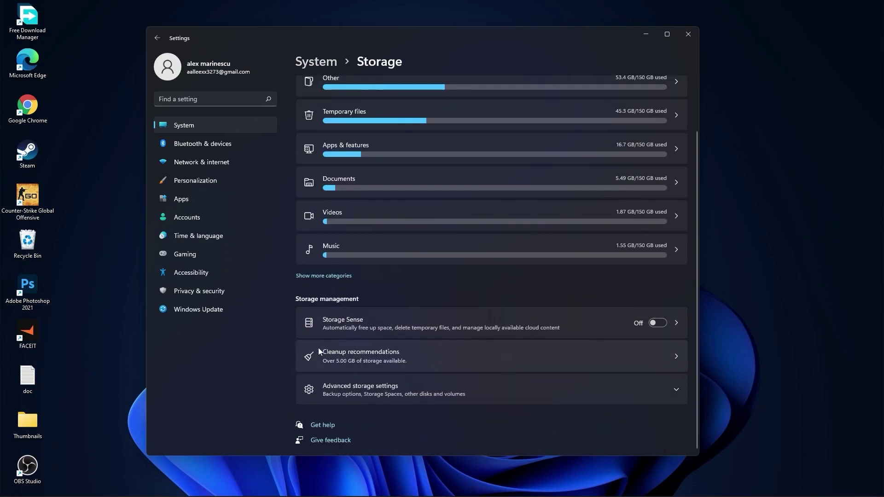
left_click(360, 352)
left_click(329, 132)
left_click(362, 170)
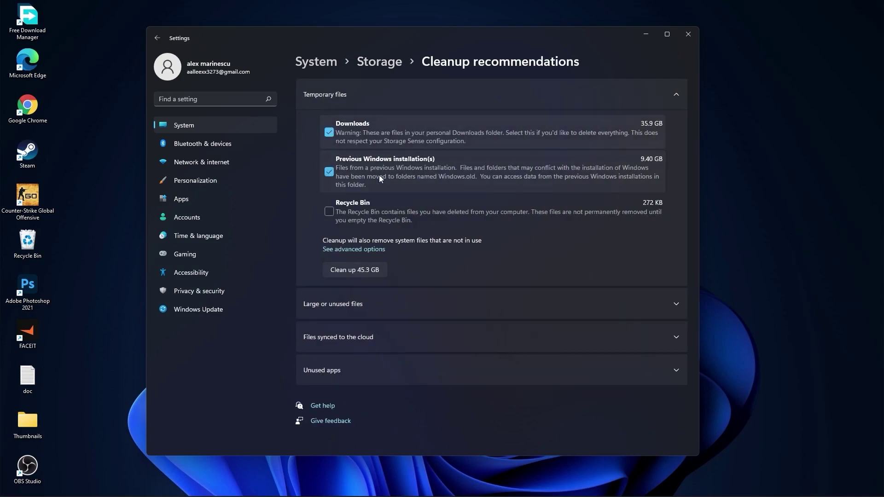
left_click(355, 269)
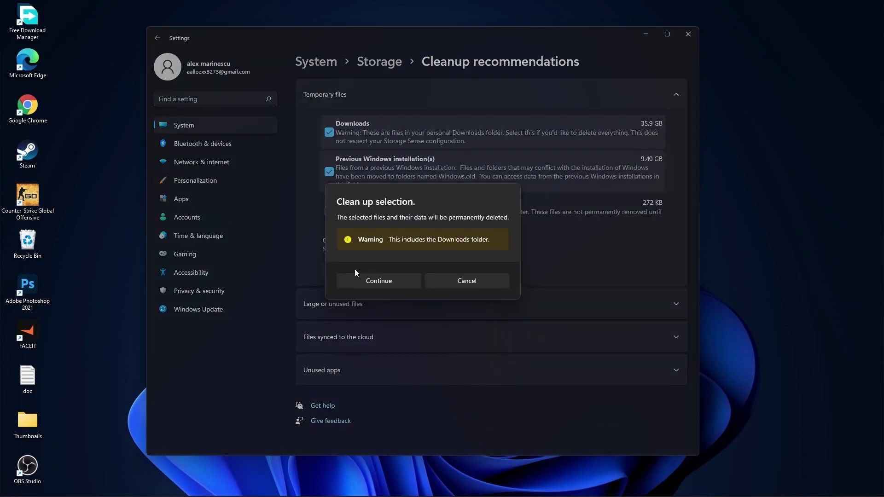
left_click(385, 281)
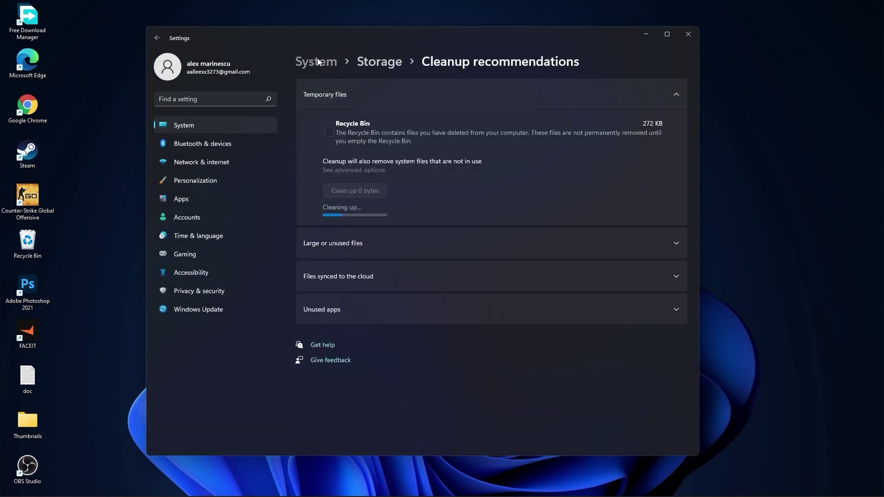
left_click(316, 58)
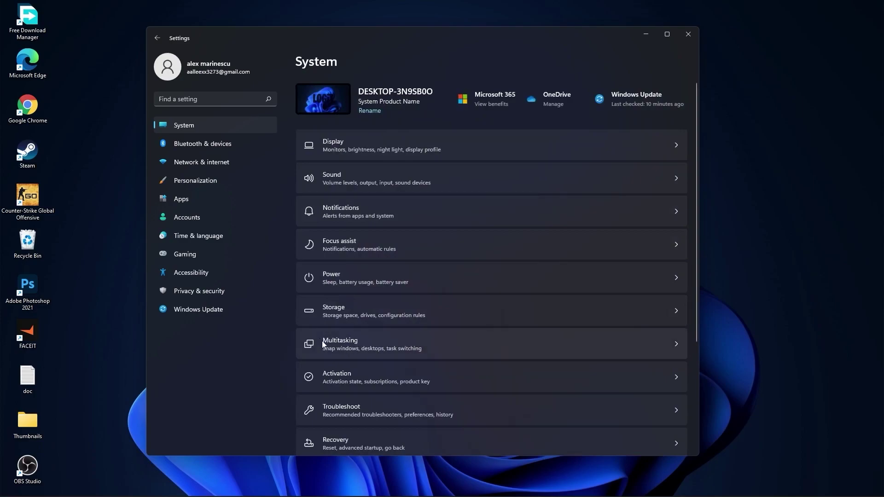
- Check snap windows, Remote Desktop and Clipboard history are Off, then go to Personalization
left_click(352, 342)
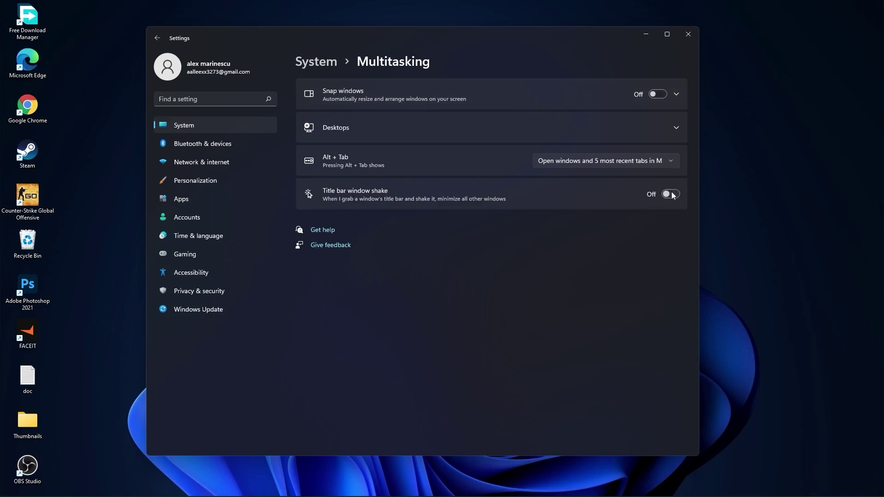
left_click(318, 68)
scroll(480, 312, "down", 3)
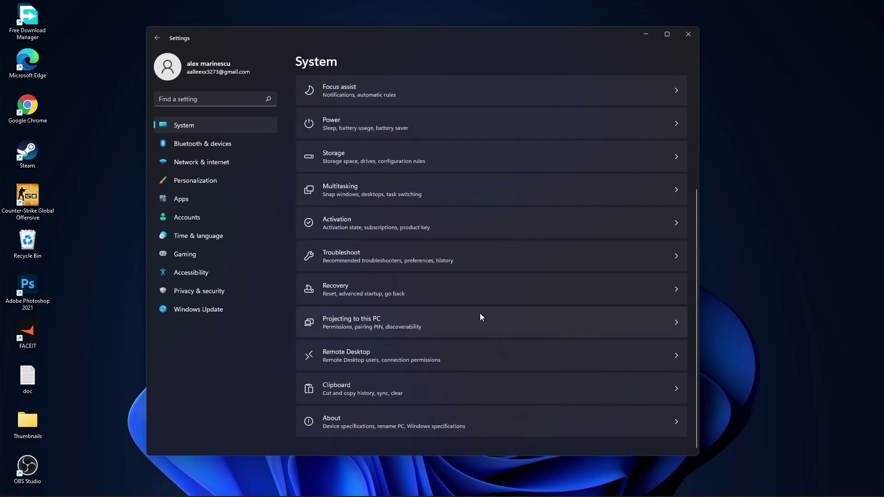
left_click(346, 352)
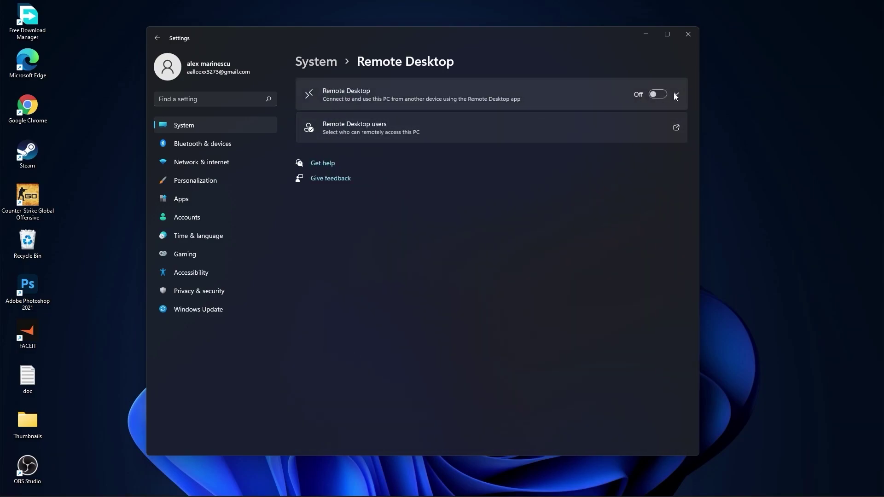
key("alt+Left")
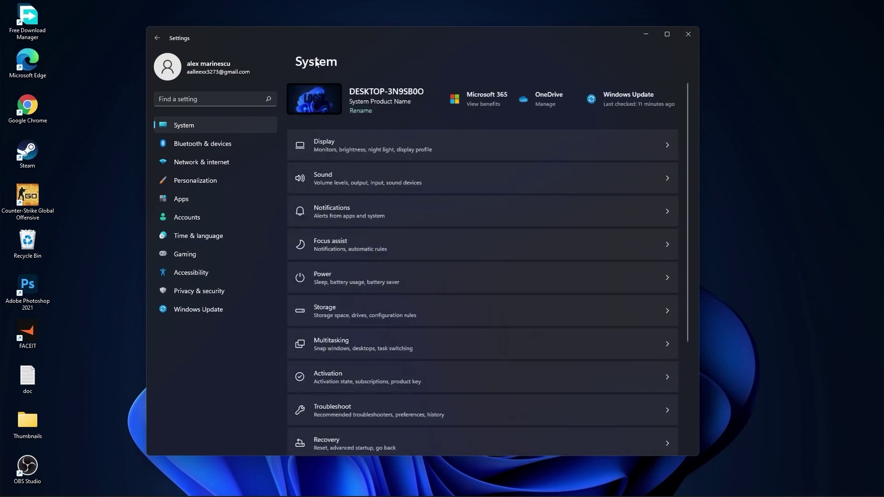
scroll(490, 333, "down", 3)
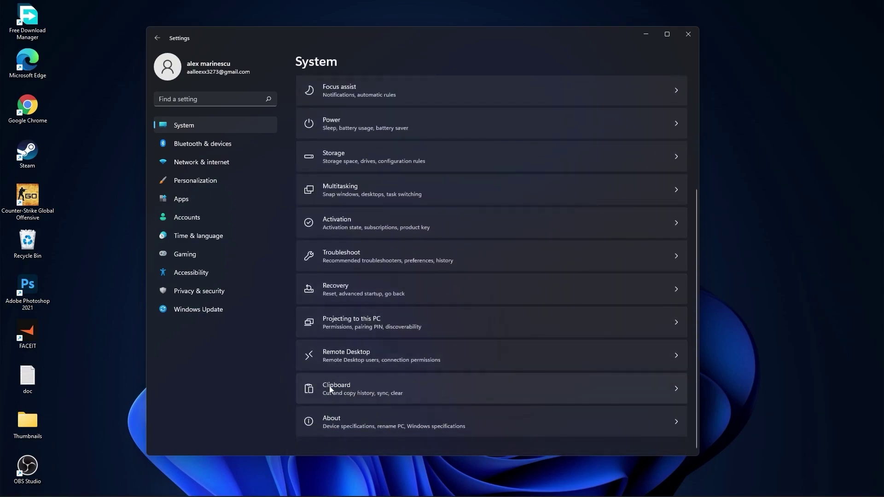
left_click(344, 388)
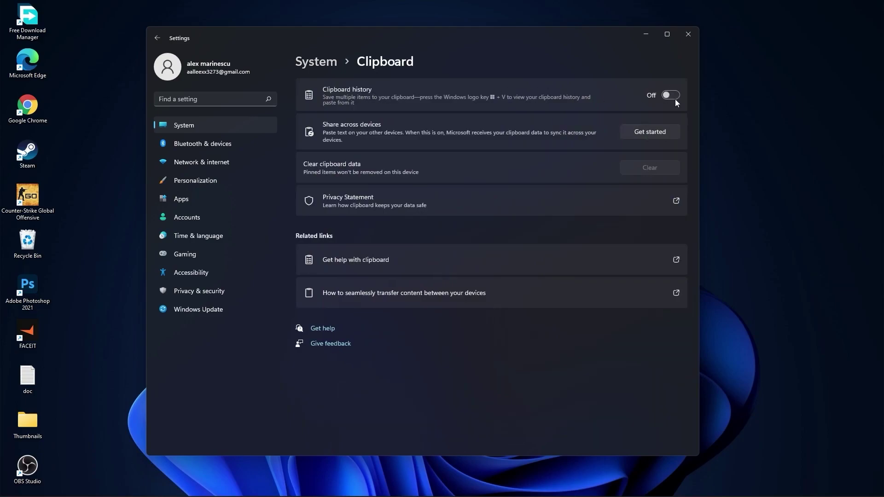
left_click(315, 62)
left_click(197, 183)
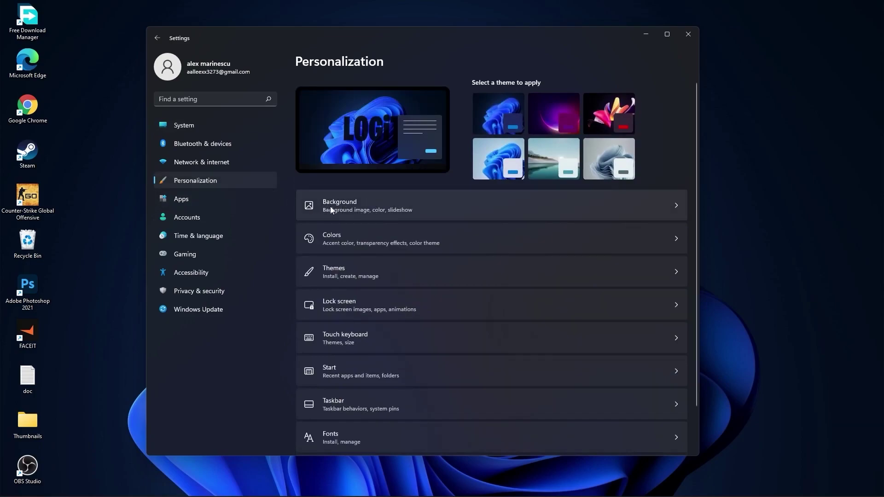
- Change the desktop background type in Personalization
left_click(347, 201)
left_click(638, 191)
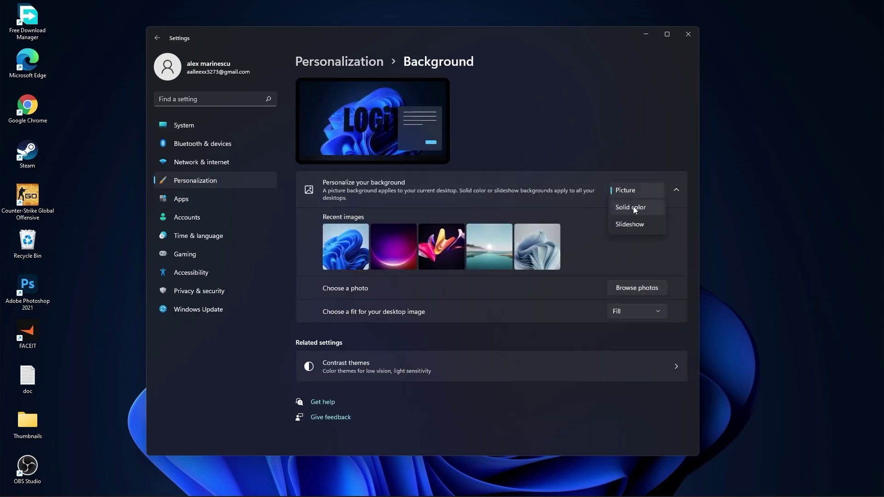
left_click(628, 225)
- Review Adobe Photoshop 2021's actions in Installed apps without uninstalling, then go to Gaming
left_click(181, 198)
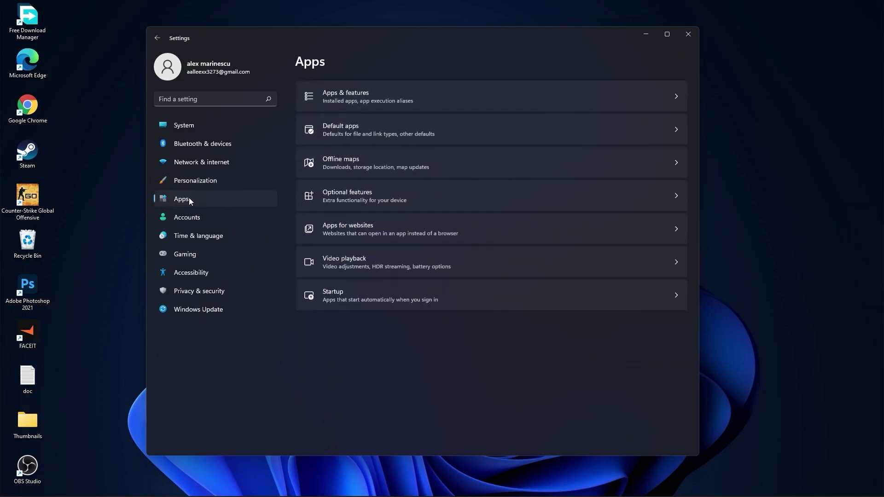
left_click(348, 96)
scroll(512, 316, "down", 4)
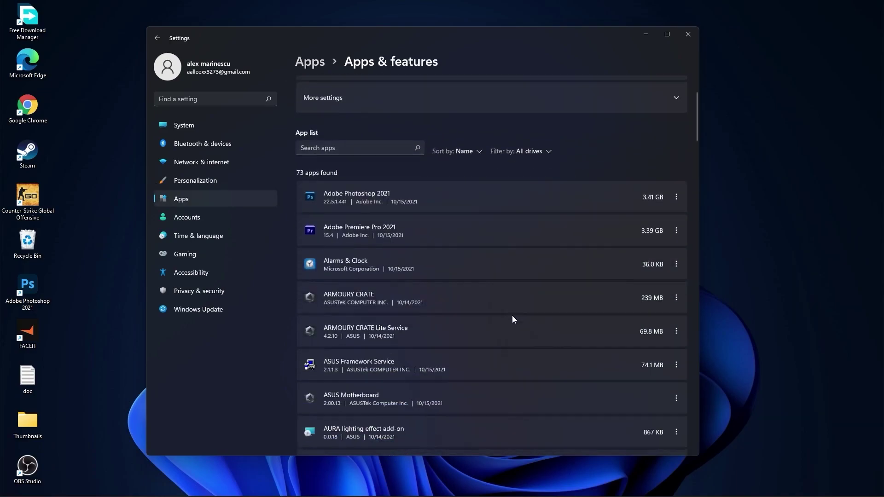
scroll(511, 324, "up", 4)
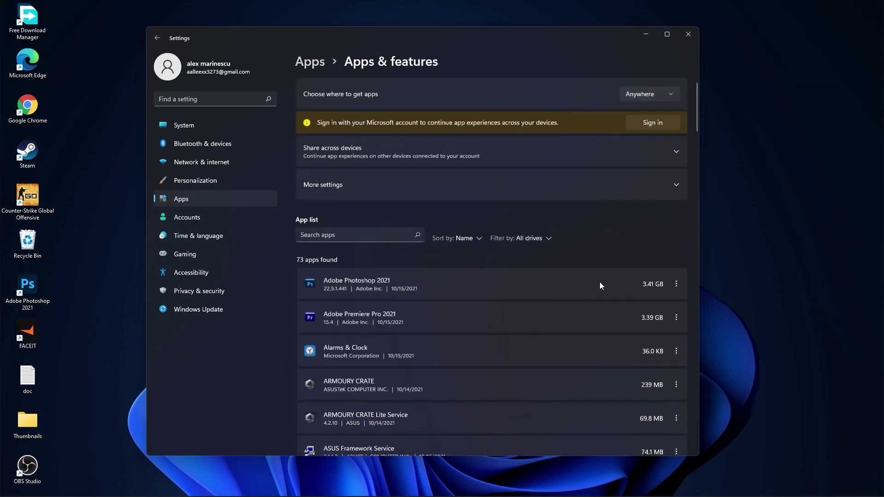
left_click(676, 285)
left_click(187, 258)
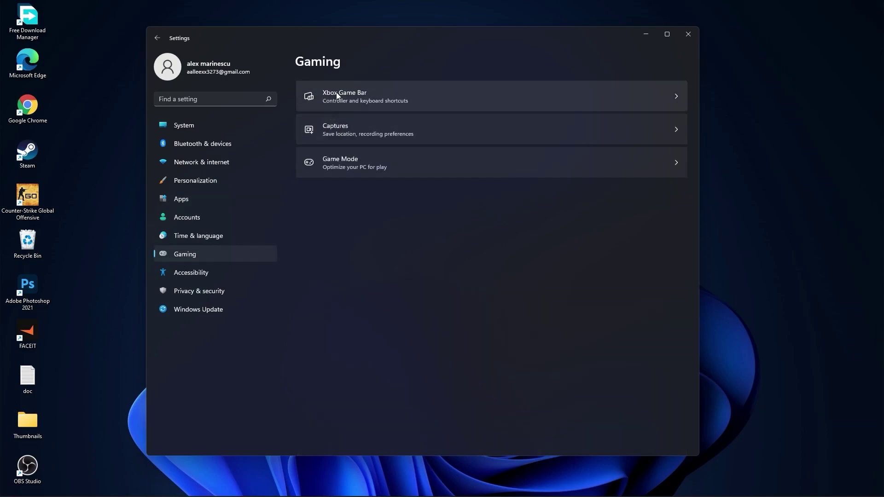
- Under Captures, turn off Record what happened, game audio capture and mouse cursor capture
left_click(374, 95)
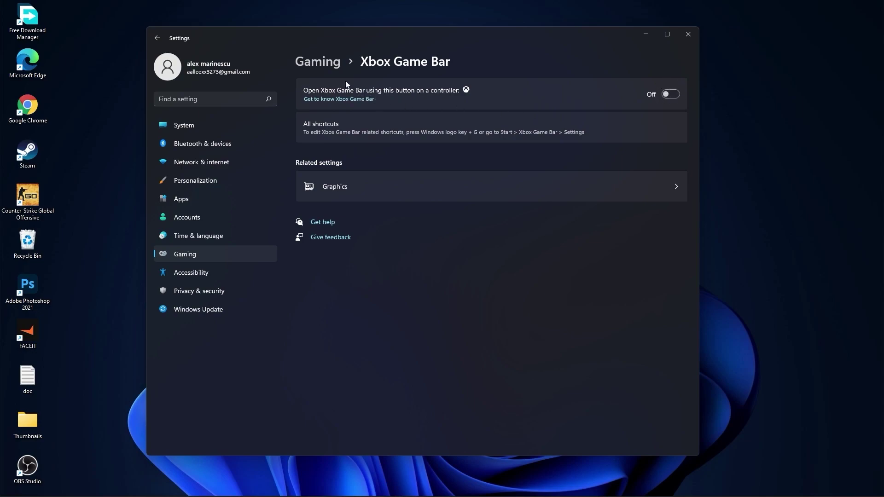
left_click(322, 61)
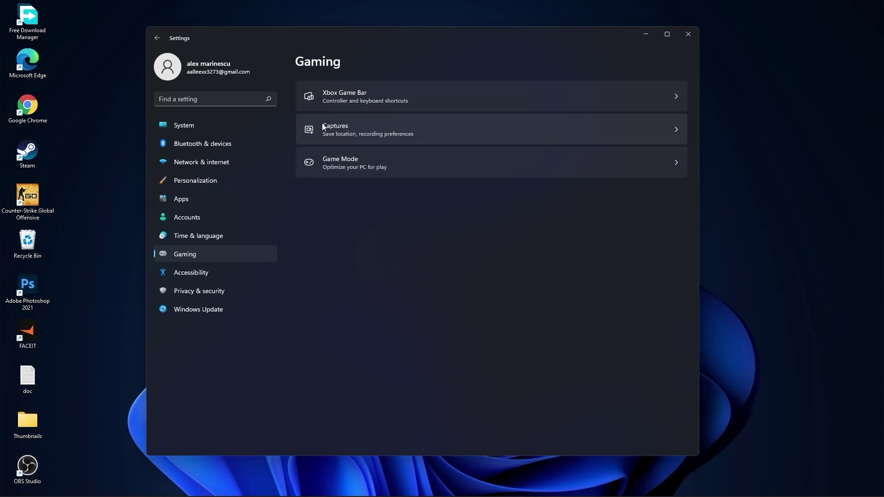
left_click(344, 125)
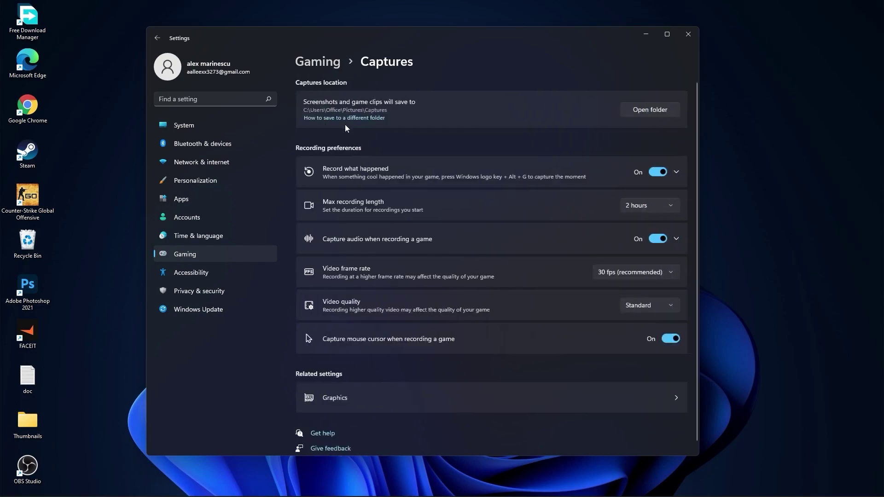
left_click(658, 172)
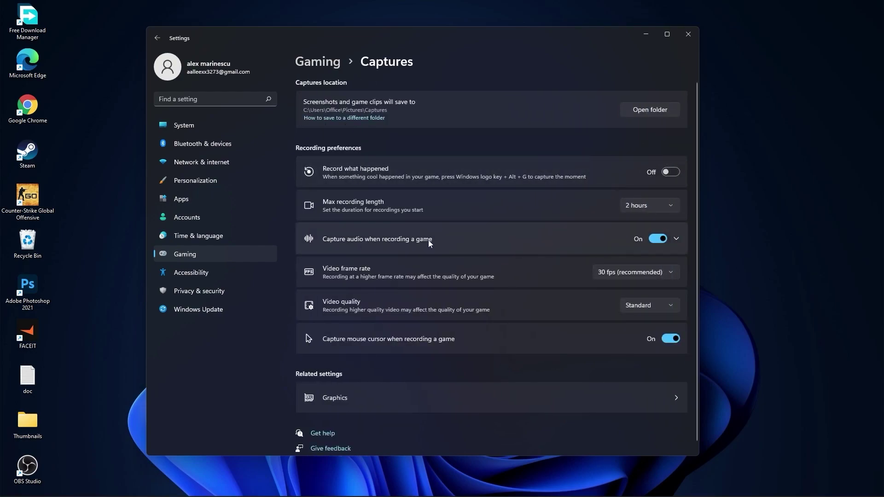
left_click(659, 239)
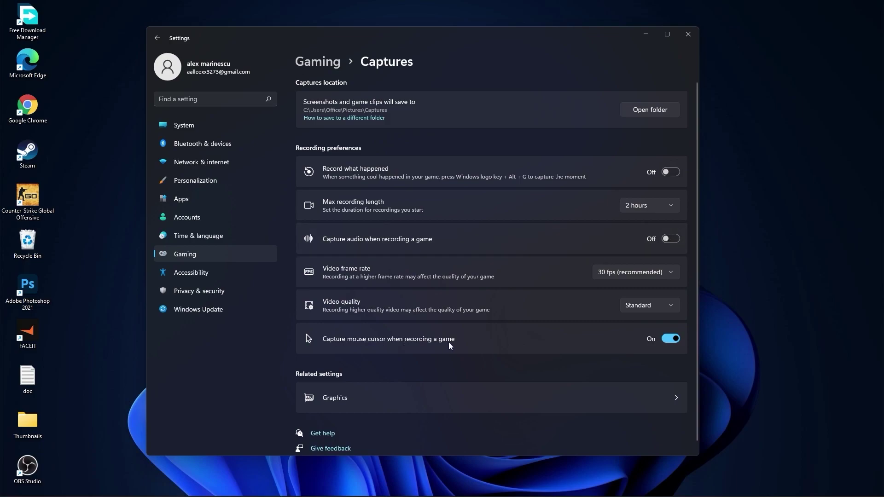
left_click(661, 341)
- Confirm Game Mode stays on, then move to Privacy & security settings
left_click(322, 63)
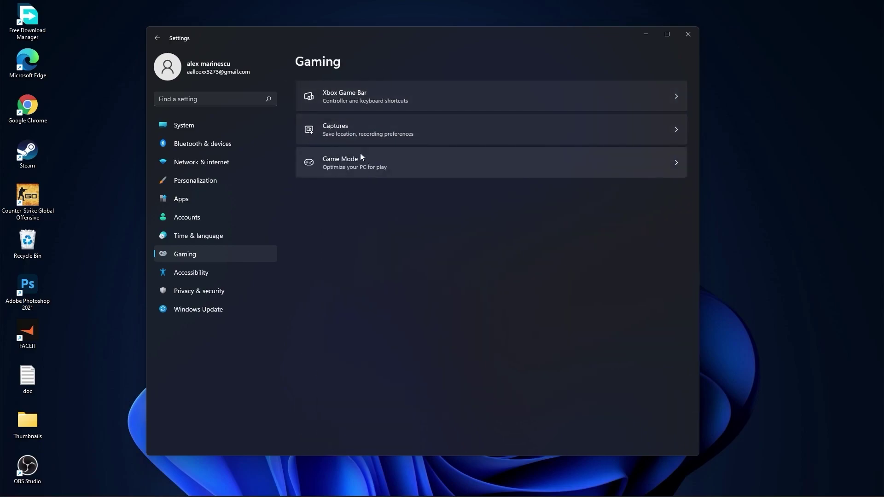
left_click(352, 164)
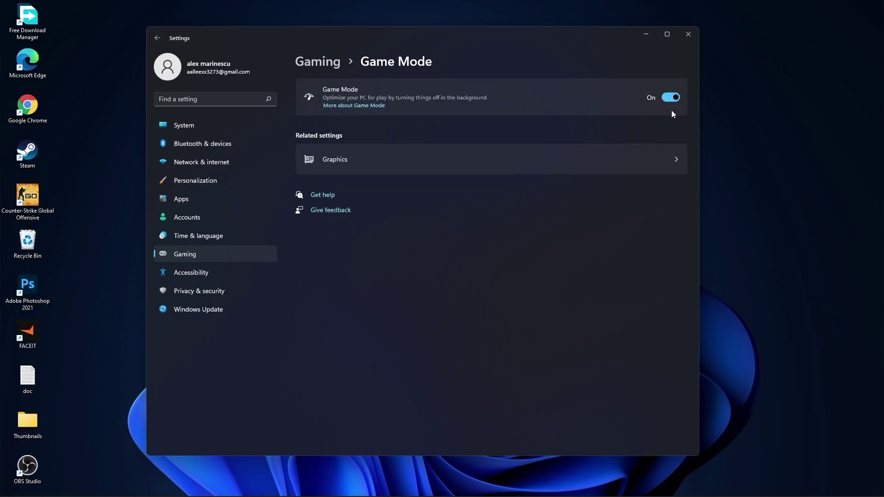
key("alt+Left")
left_click(205, 292)
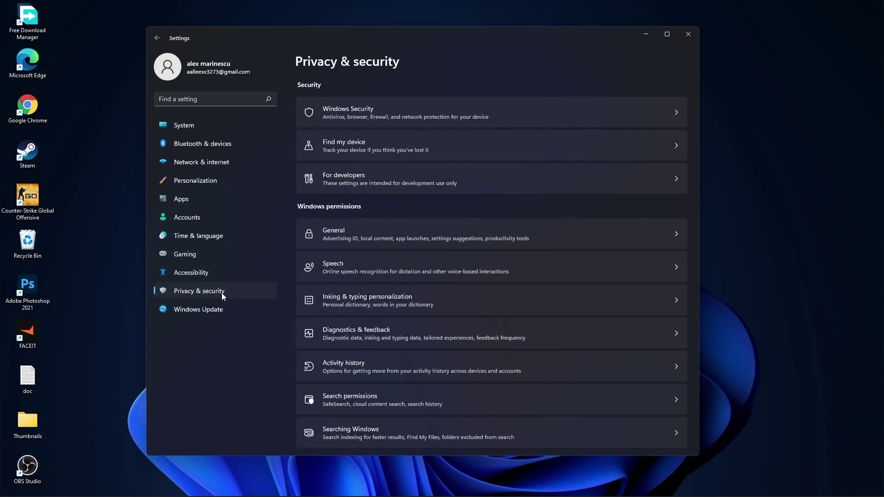
- Review the General, Speech, and Inking & typing personalization privacy pages
left_click(354, 233)
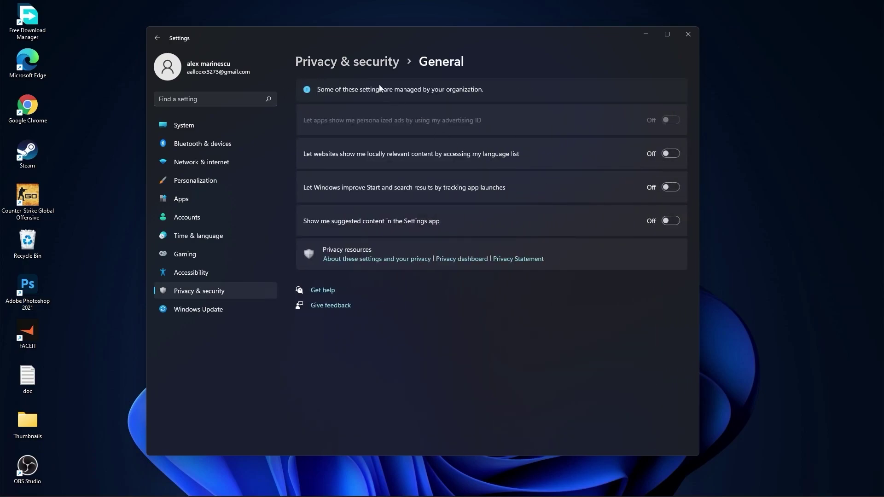
left_click(366, 64)
left_click(356, 265)
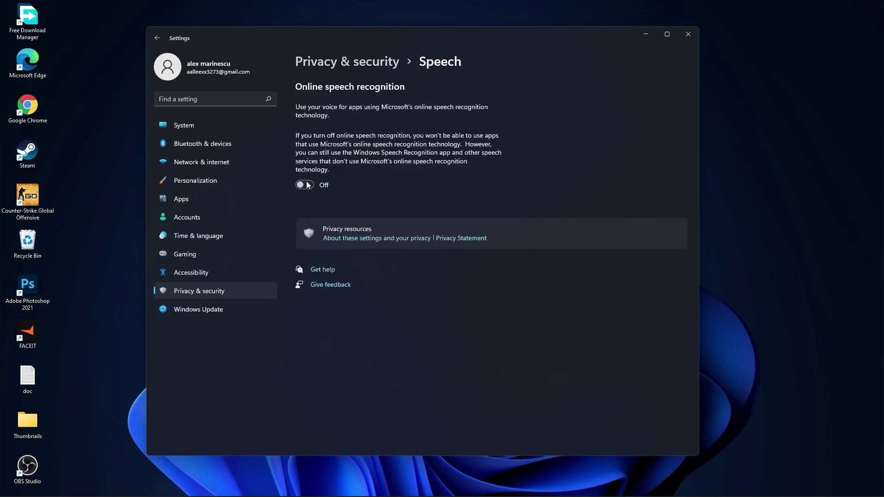
left_click(359, 63)
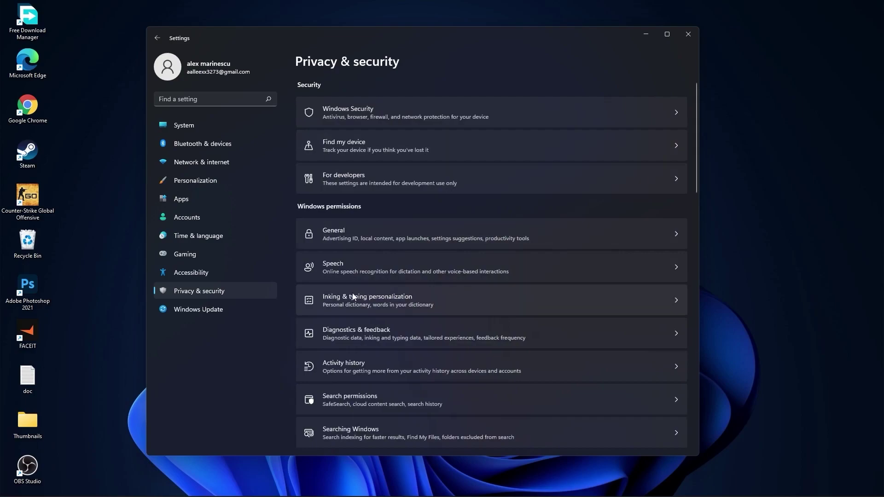
left_click(400, 299)
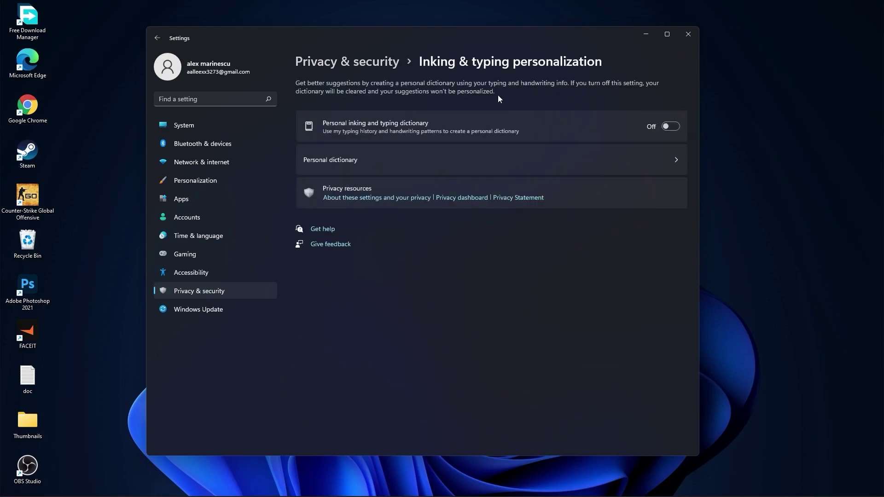
left_click(358, 62)
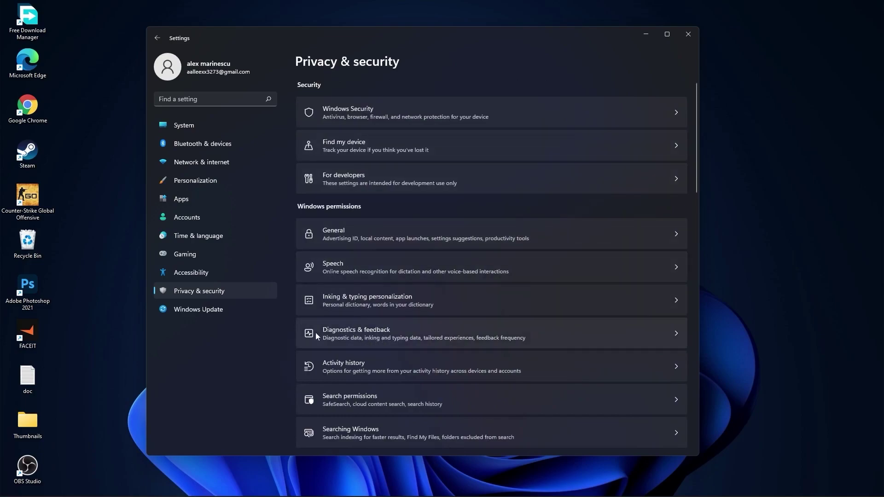
- Review the Diagnostics & feedback, Activity history and Searching Windows privacy pages
left_click(374, 335)
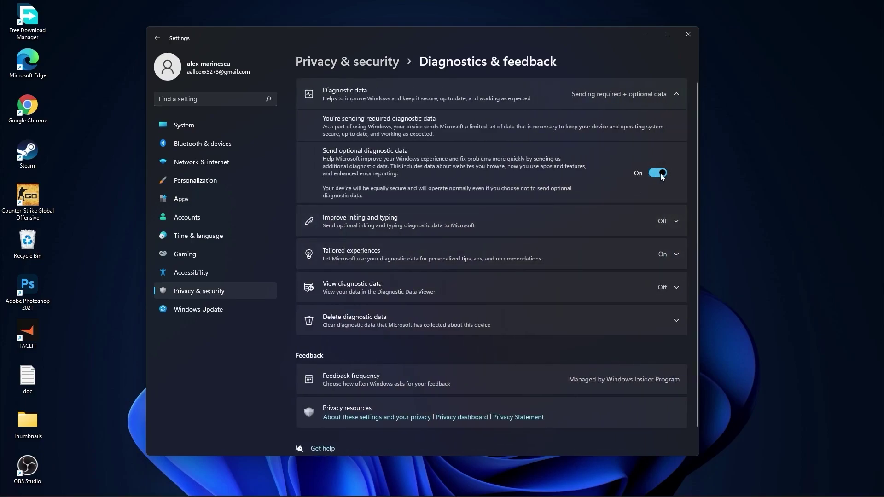
left_click(363, 62)
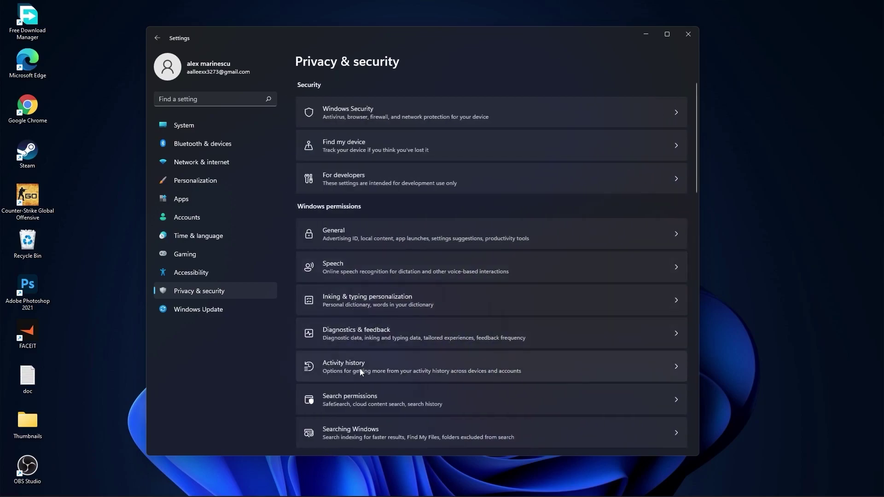
left_click(352, 366)
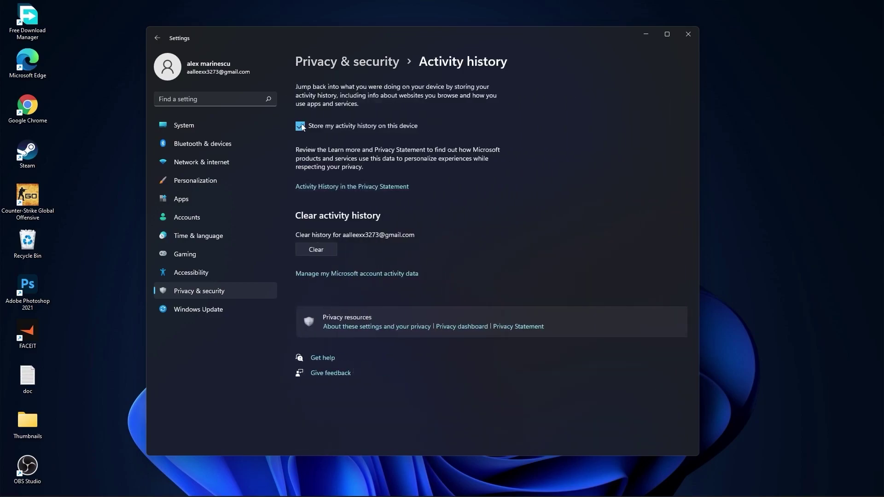
left_click(338, 60)
scroll(438, 243, "down", 5)
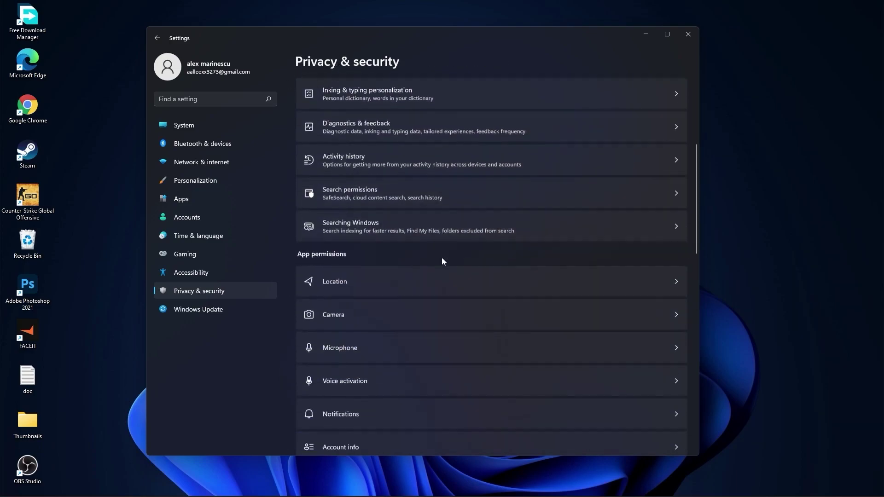
left_click(368, 201)
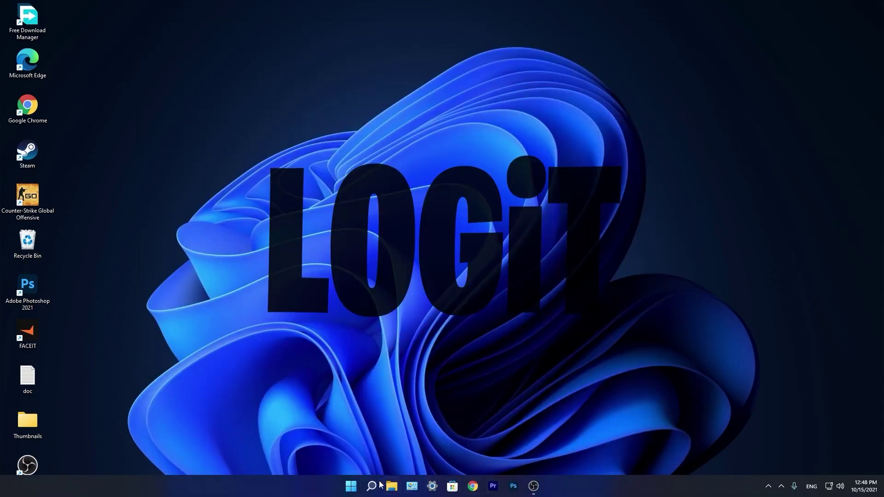
left_click(372, 486)
type("task")
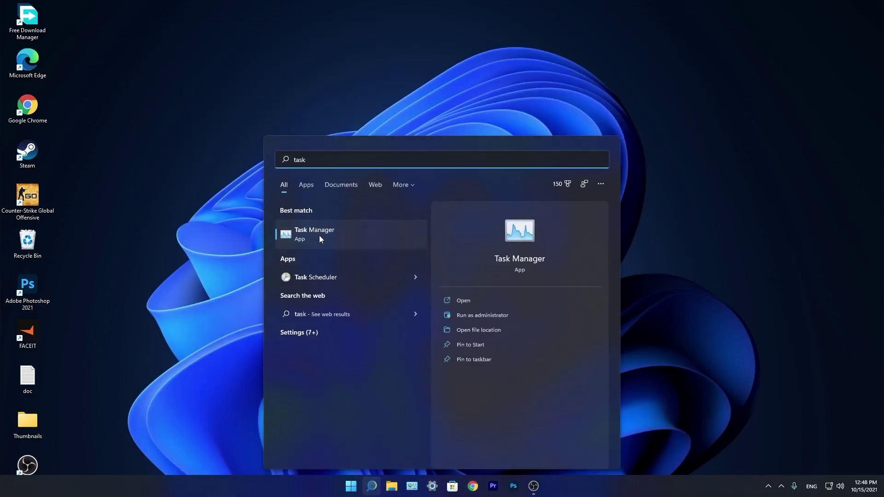
left_click(322, 235)
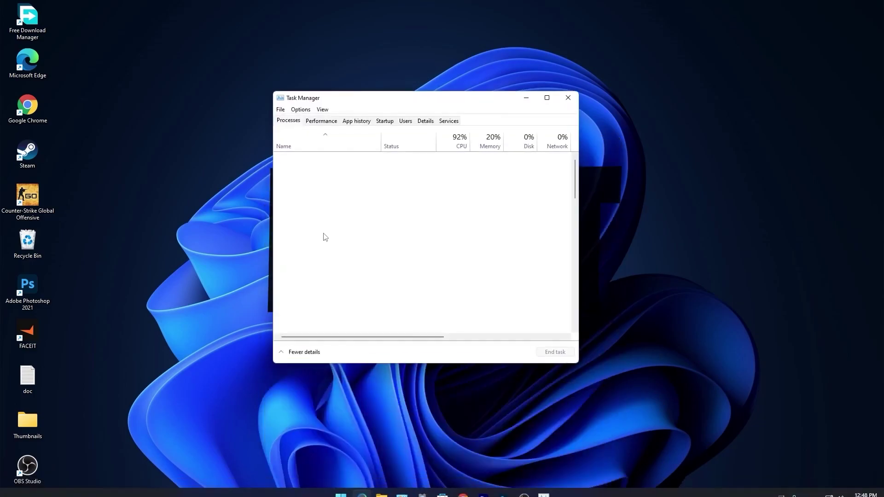
left_click(391, 121)
left_click(451, 171)
right_click(453, 171)
left_click(451, 171)
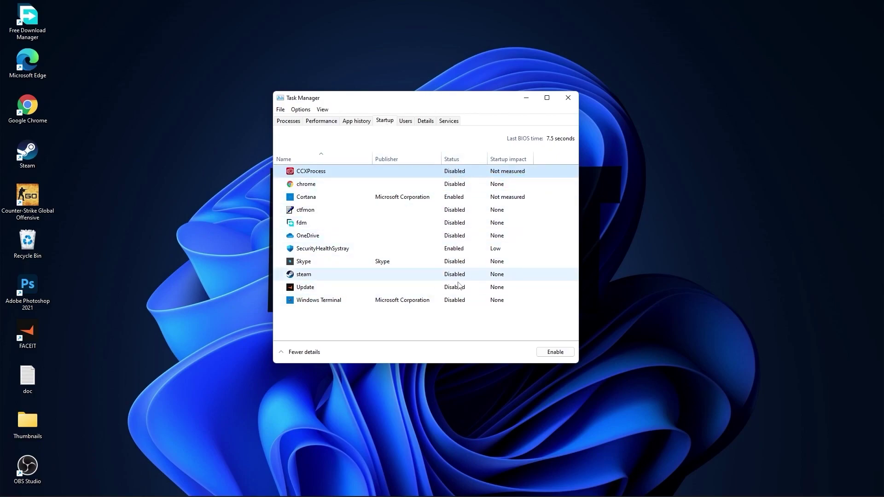
left_click(567, 98)
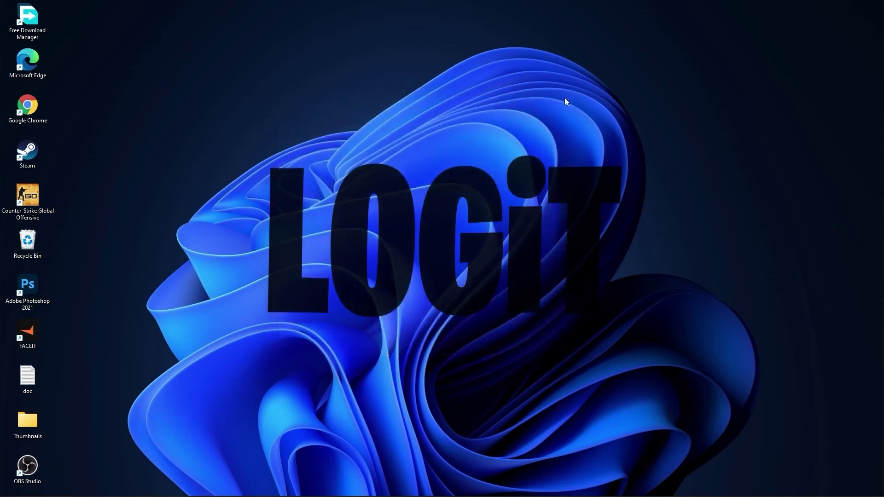
- Launch Defragment and Optimize Drives via search 'optimi' and optimize the C: SSD
left_click(371, 487)
type("optimi")
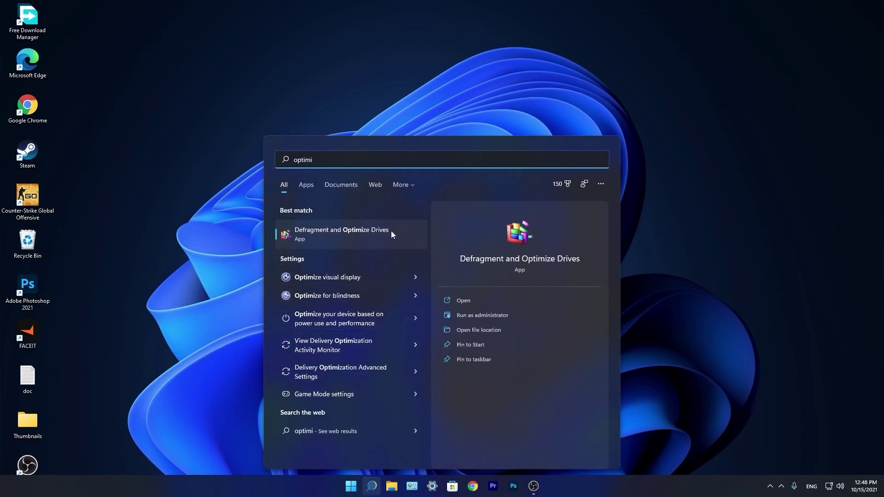
left_click(353, 232)
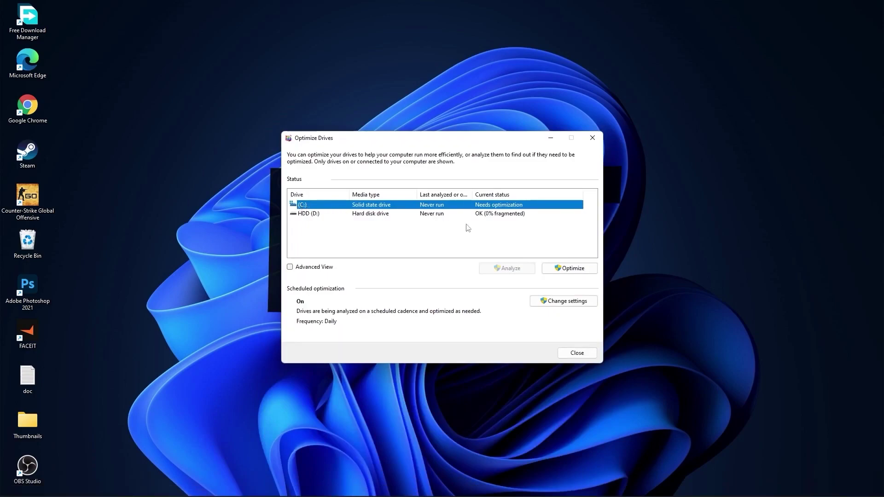
left_click(569, 269)
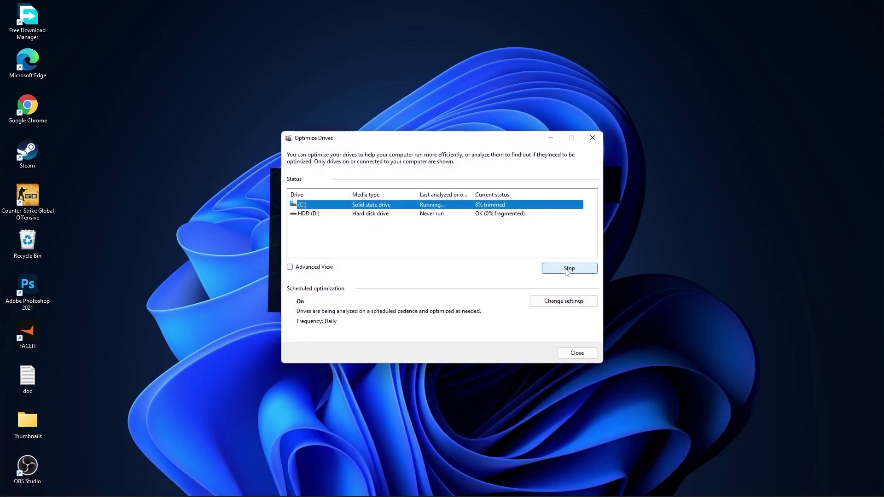
- Analyze the HDD (D:) drive and start optimizing it
left_click(326, 218)
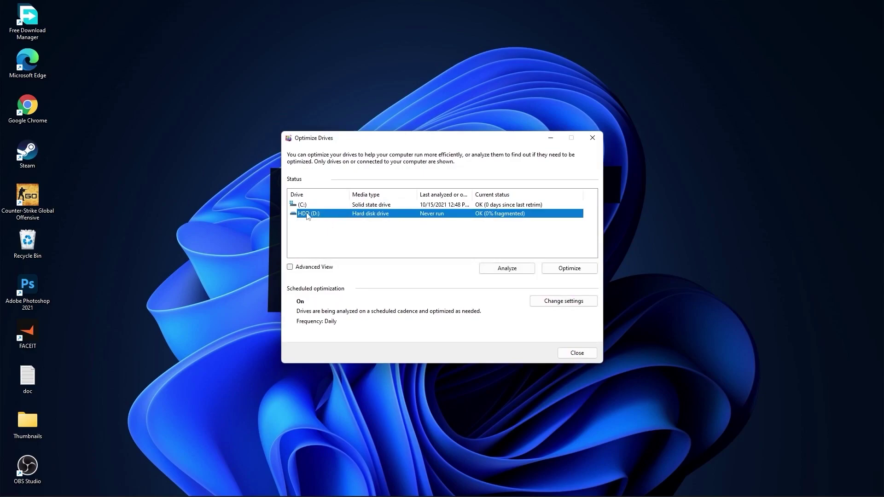
left_click(499, 268)
left_click(571, 268)
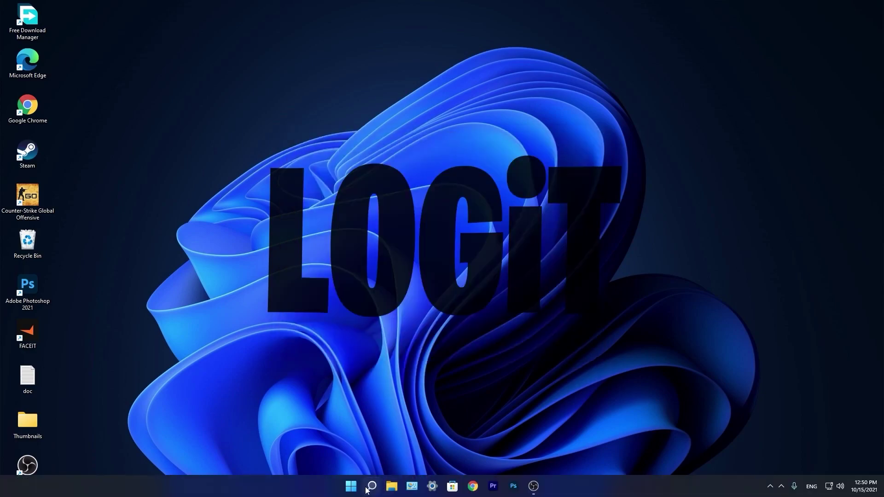
left_click(371, 487)
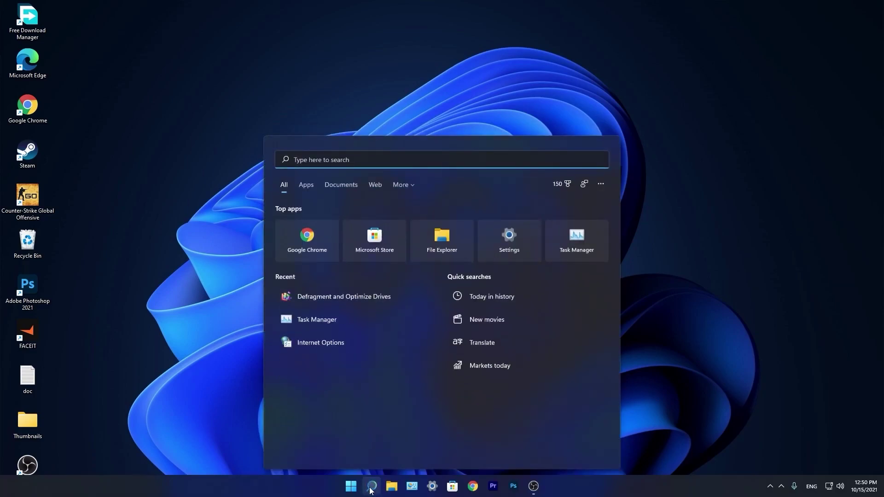
- Through Run, open the Windows 'temp' folder and delete all its files
type("run")
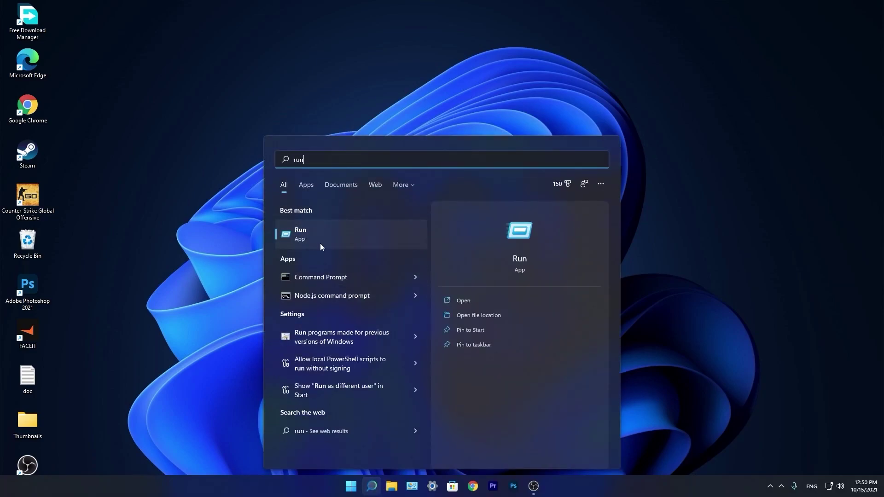
left_click(319, 233)
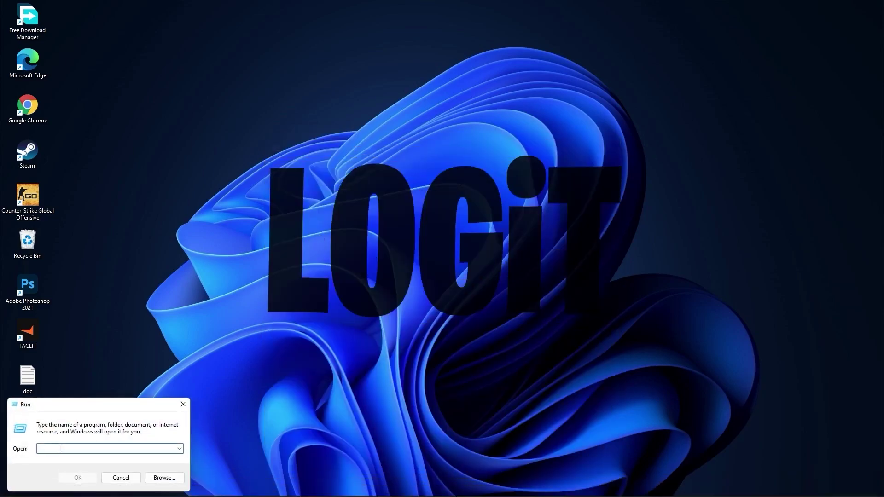
type("temp")
left_click(82, 476)
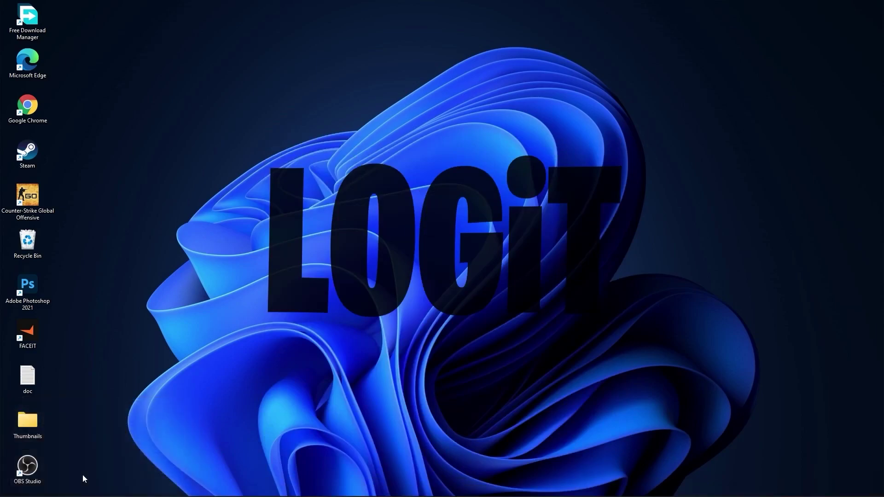
left_click(455, 266)
left_click_drag(529, 334, 333, 192)
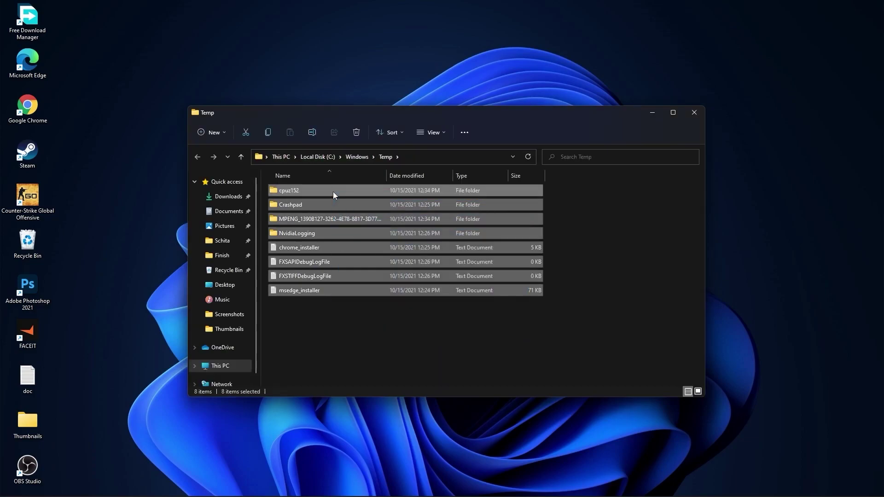
right_click(333, 191)
left_click(400, 203)
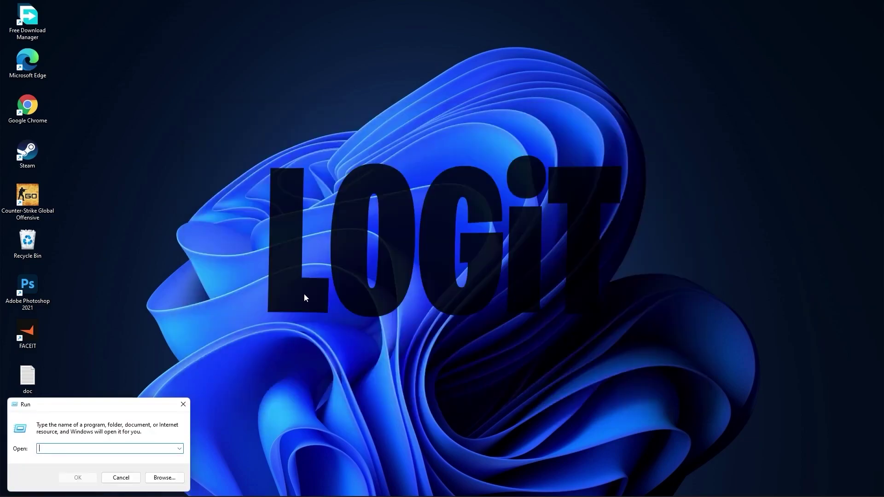
- Delete all files in the user's %temp% folder
type("%temp%")
left_click(79, 476)
left_click_drag(494, 341, 348, 193)
right_click(348, 193)
left_click(416, 204)
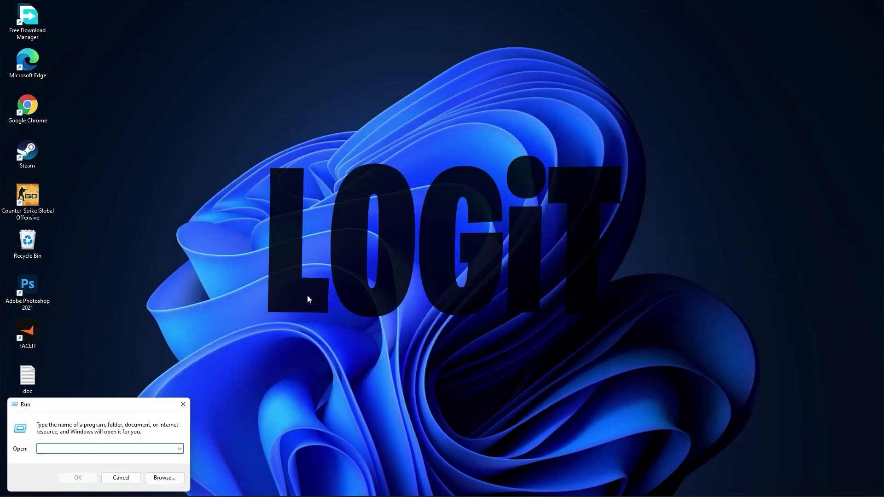
- Delete all 139 files in the Prefetch folder after granting access
type("pre")
type("fetch")
left_click(79, 475)
left_click(450, 263)
left_click_drag(566, 187, 446, 375)
right_click(444, 223)
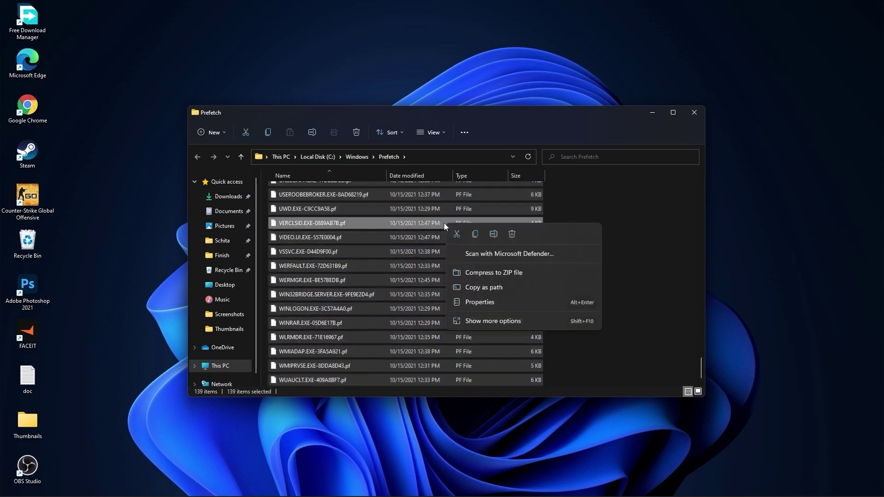
left_click(512, 234)
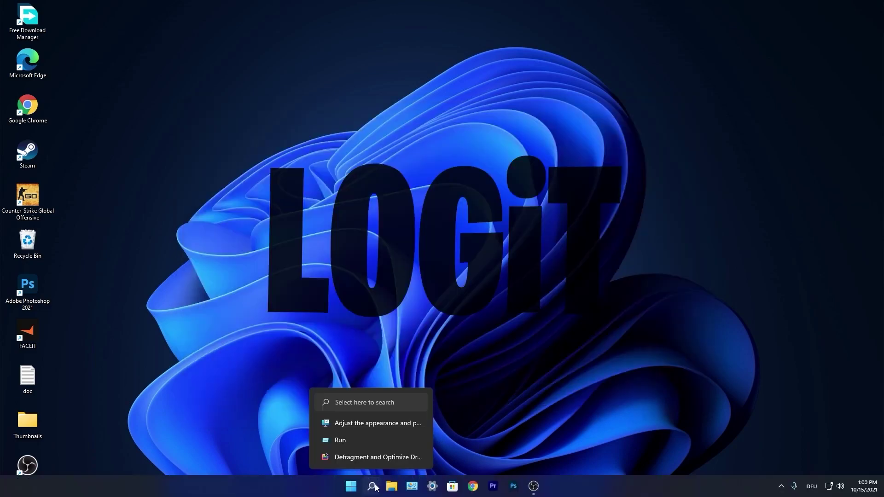
- Set visual effects to best performance, keeping only smooth screen-font edges and thumbnails, and apply
left_click(373, 486)
type("performance")
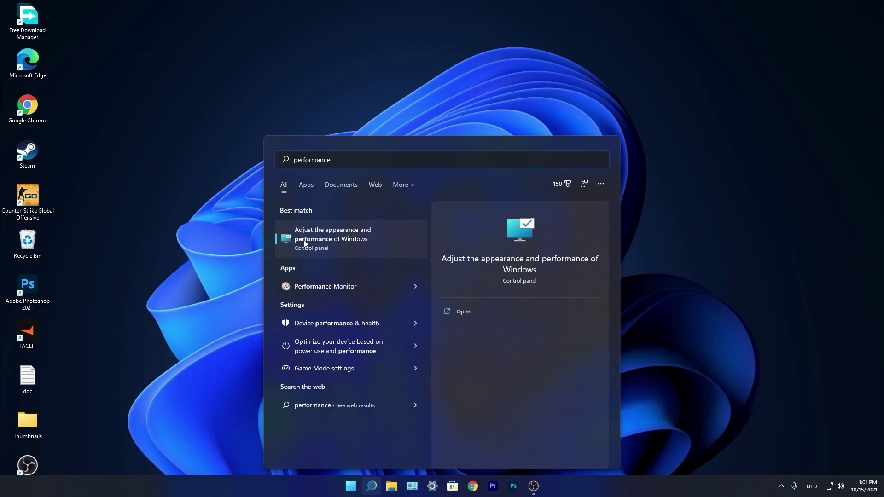
left_click(335, 240)
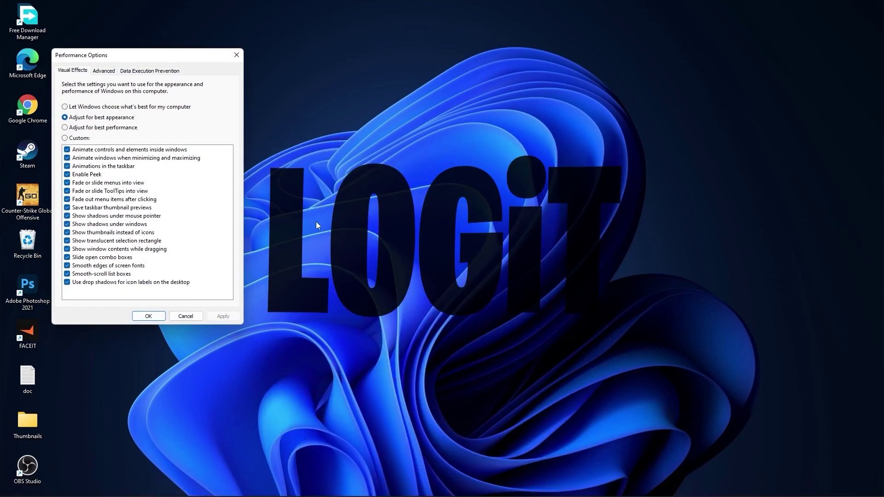
left_click_drag(136, 59, 429, 117)
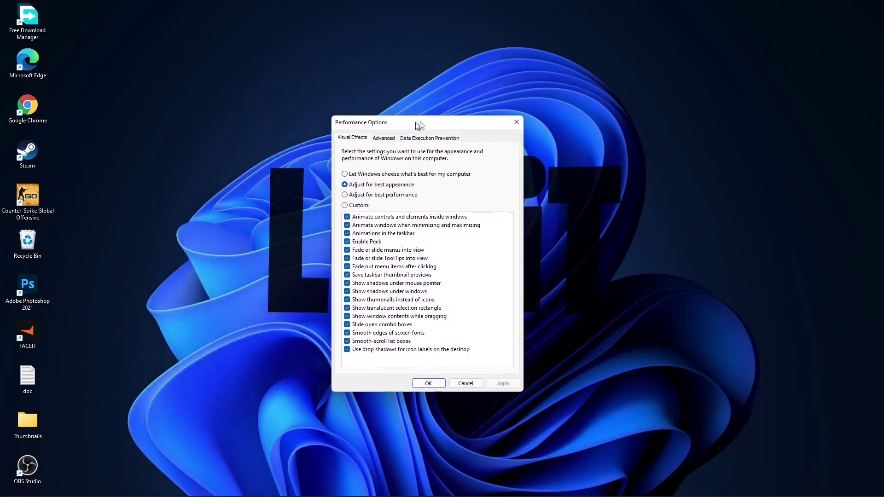
left_click(358, 186)
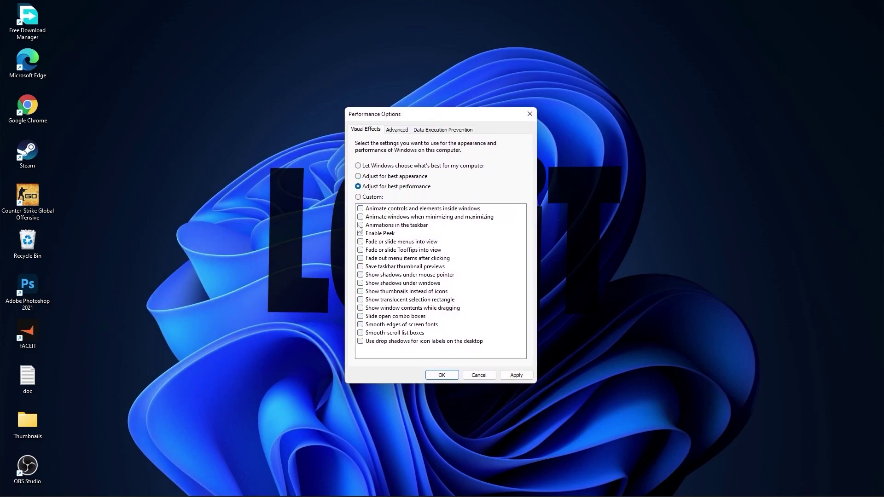
left_click(358, 197)
left_click(360, 325)
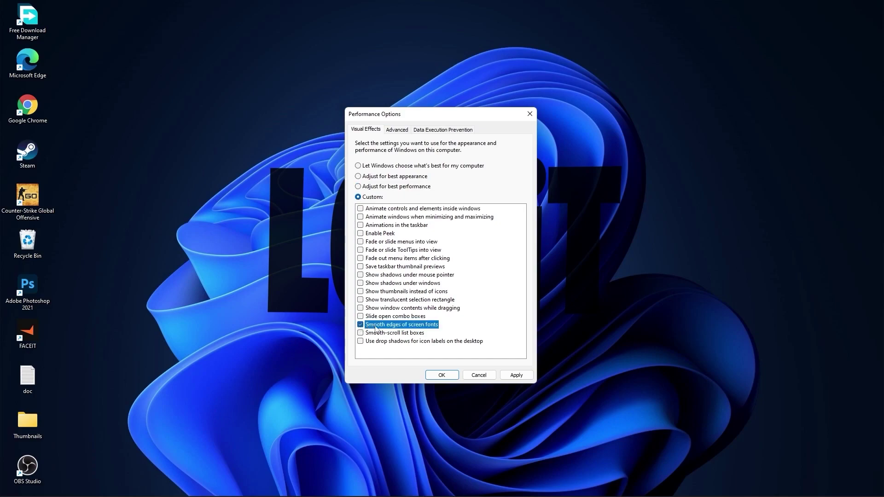
left_click(360, 292)
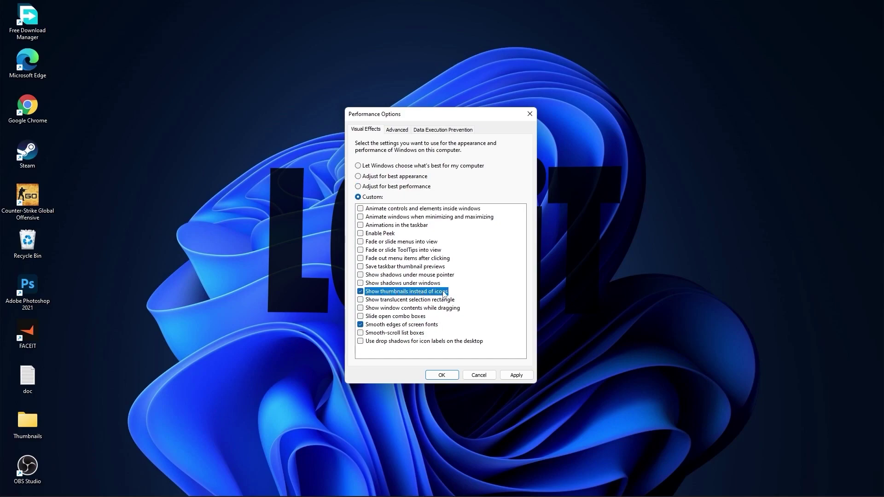
left_click(516, 375)
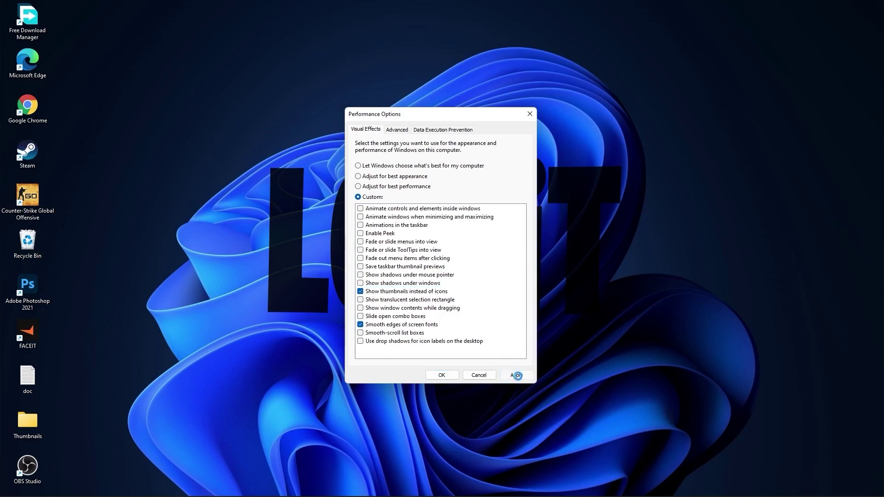
left_click(442, 376)
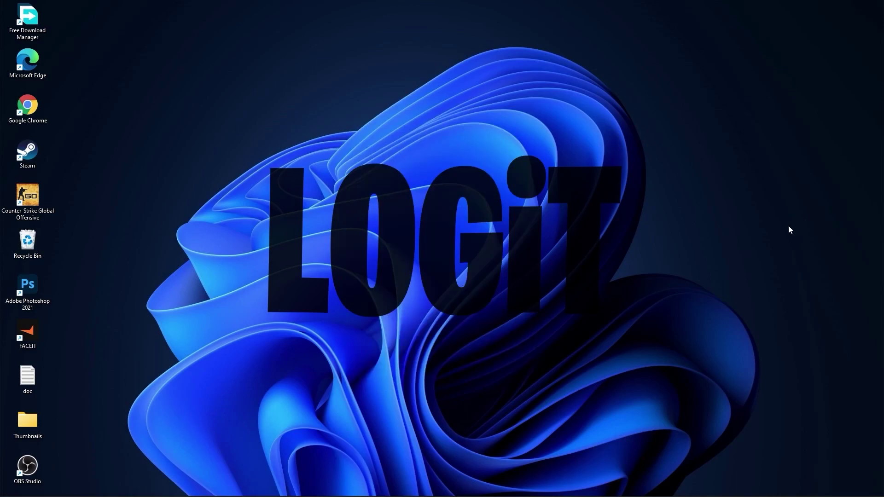
- On NVIDIA's site, find and download the GeForce GTX 1050 Ti Game Ready driver 496.13
left_click(473, 492)
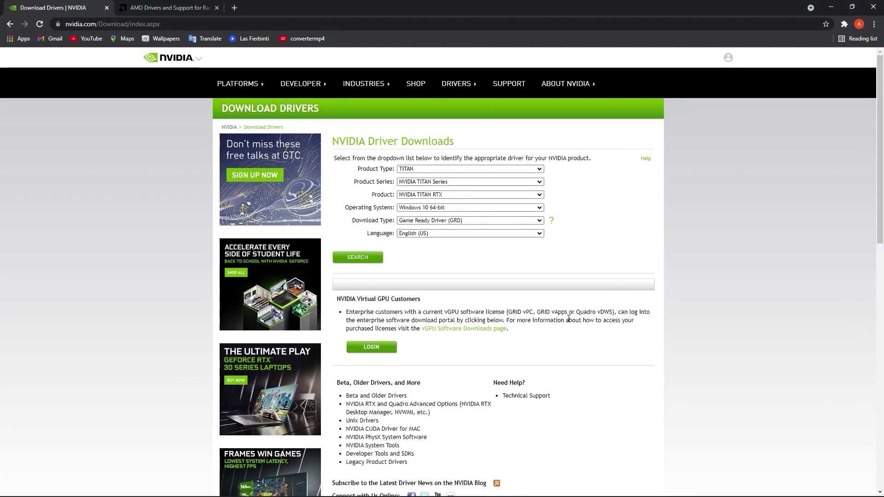
left_click(460, 169)
left_click(442, 175)
left_click(442, 182)
left_click(437, 260)
left_click(436, 195)
left_click(437, 261)
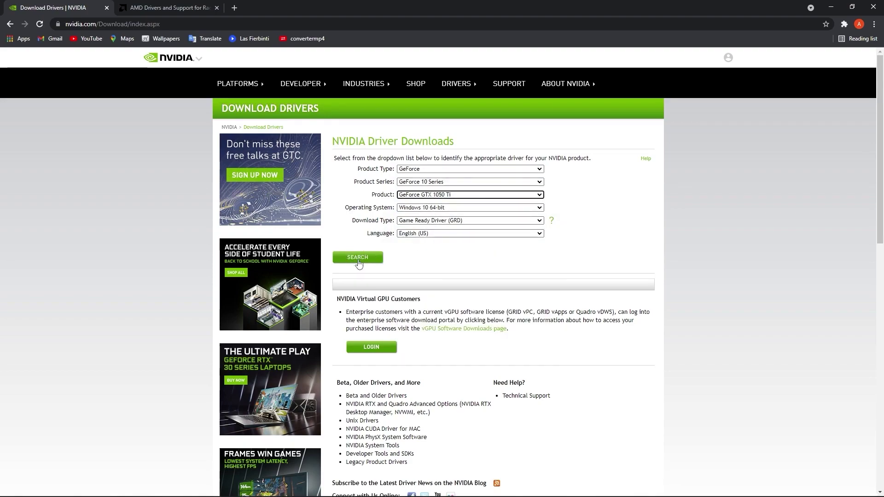
left_click(359, 258)
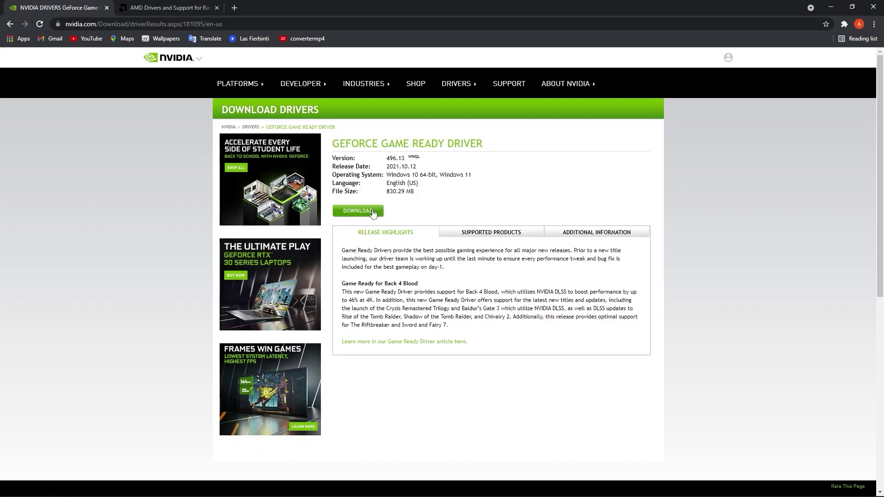
left_click(357, 212)
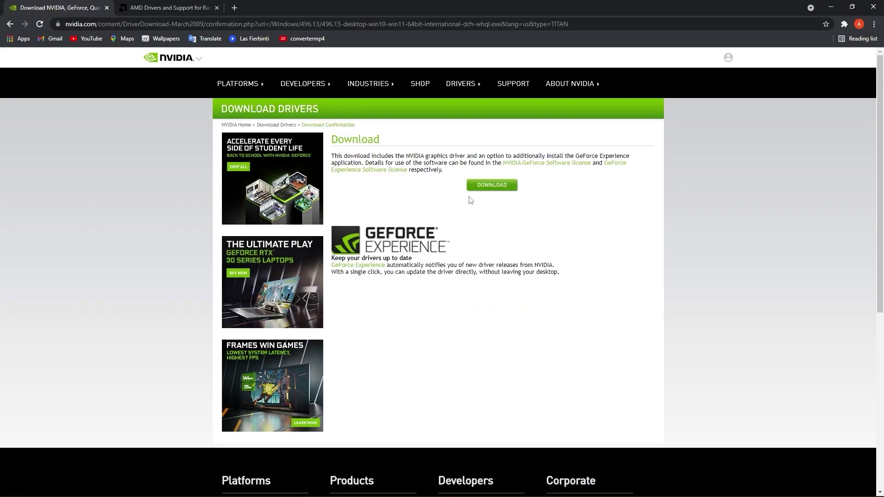
- On AMD's support page, select Radeon 5300 Series and the Radeon RX 5300 product
key("ctrl+Tab")
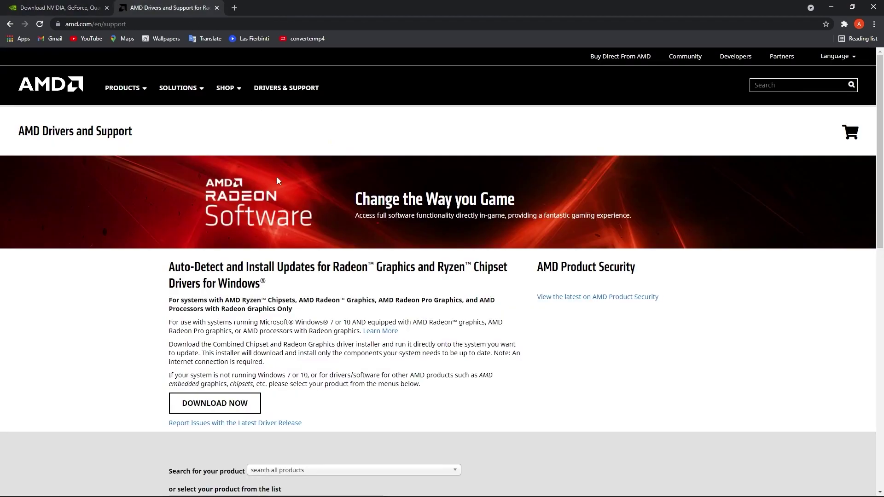
scroll(457, 274, "down", 6)
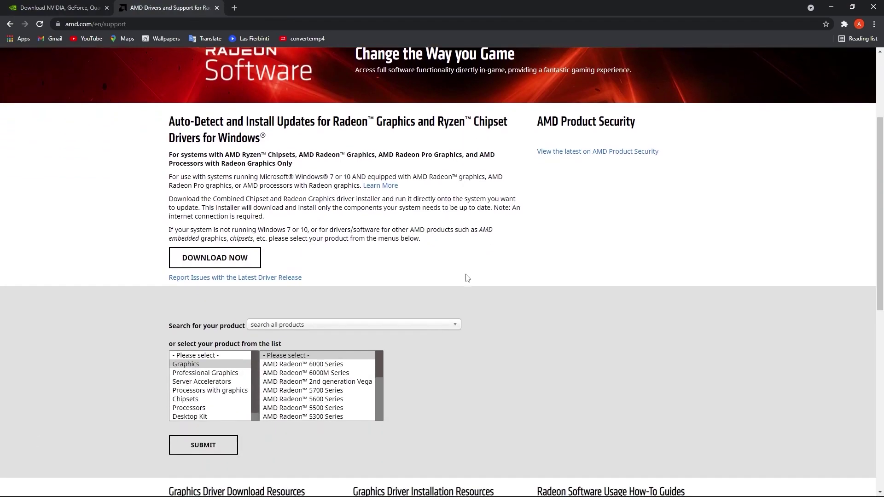
left_click(206, 233)
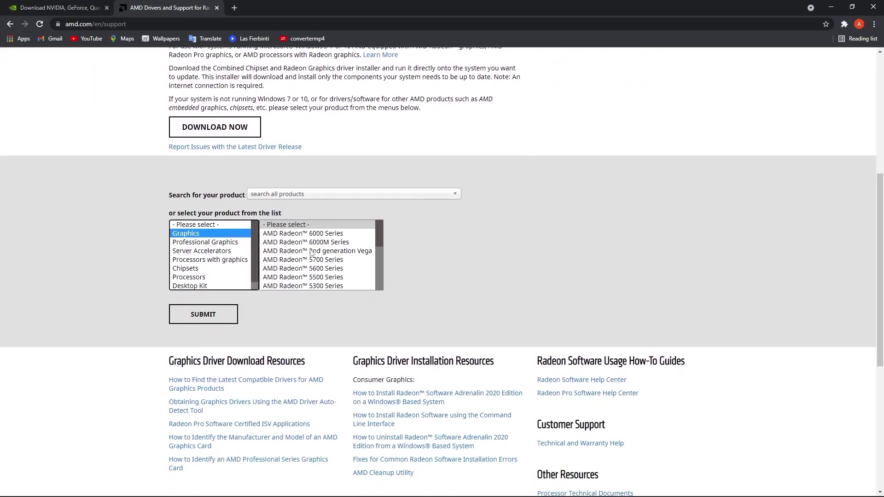
left_click(282, 255)
scroll(318, 258, "down", 3)
left_click(432, 234)
left_click(508, 248)
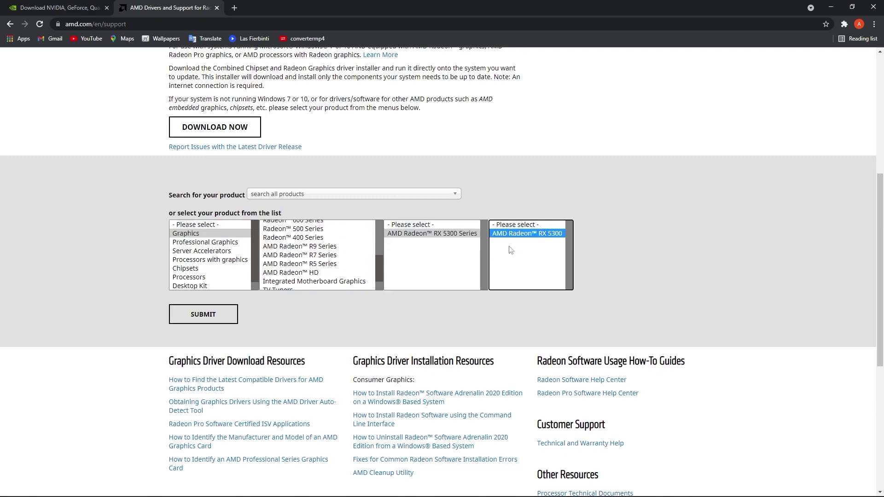